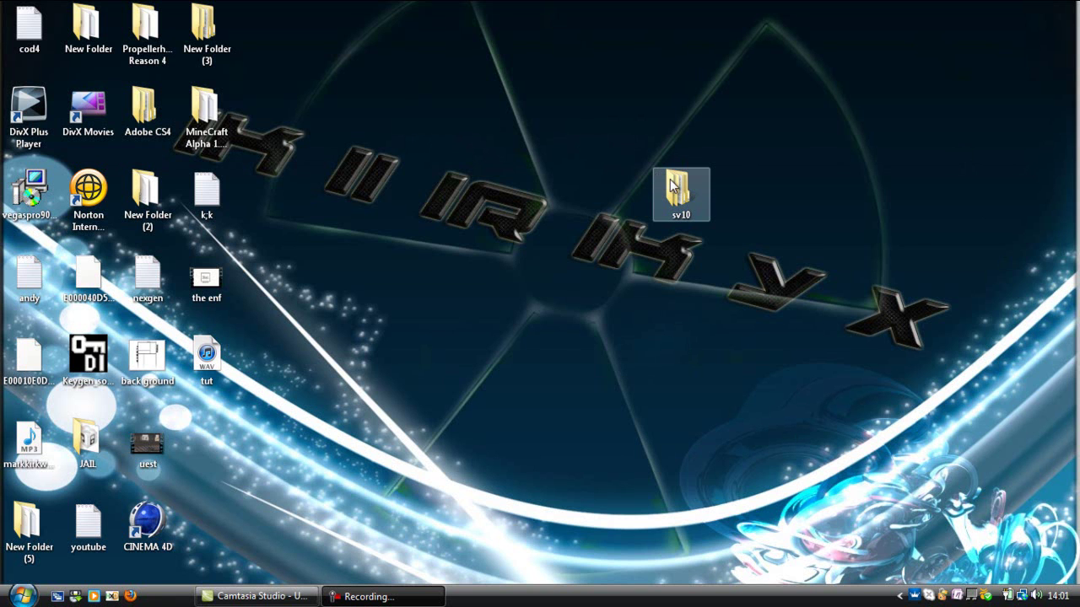
- Open the sv10 desktop folder maximized and go into its Sony Vegas Pro 10 folder
double_click(675, 187)
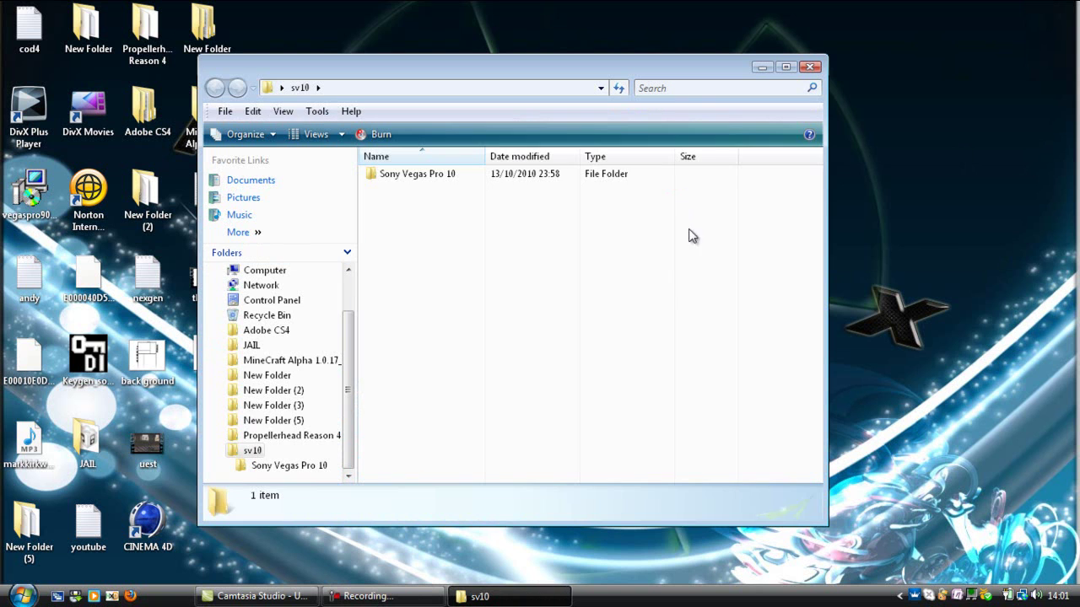
left_click(785, 66)
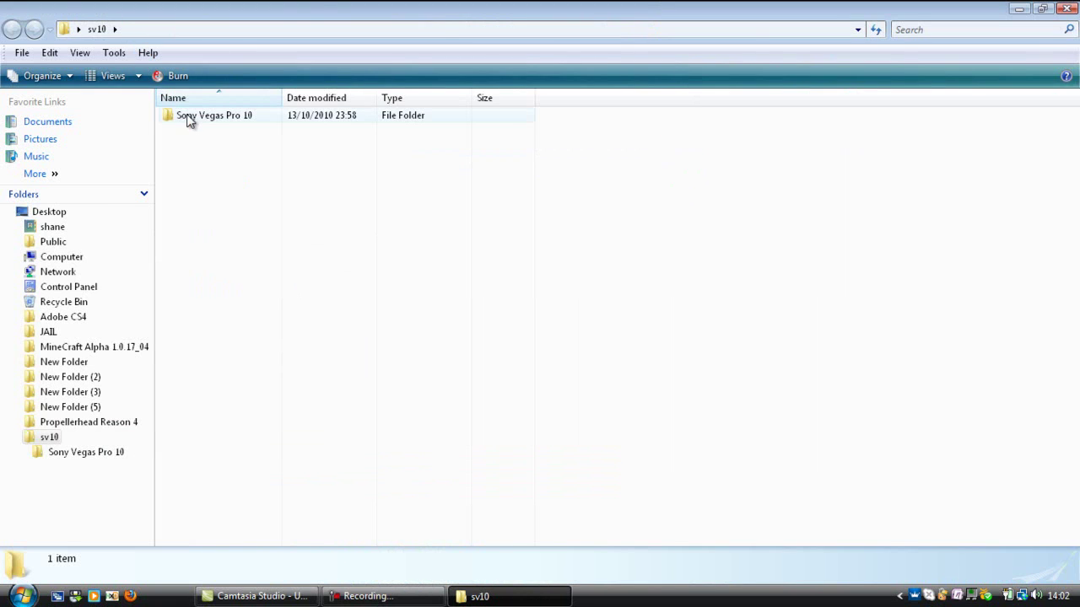
left_click(189, 121)
double_click(189, 120)
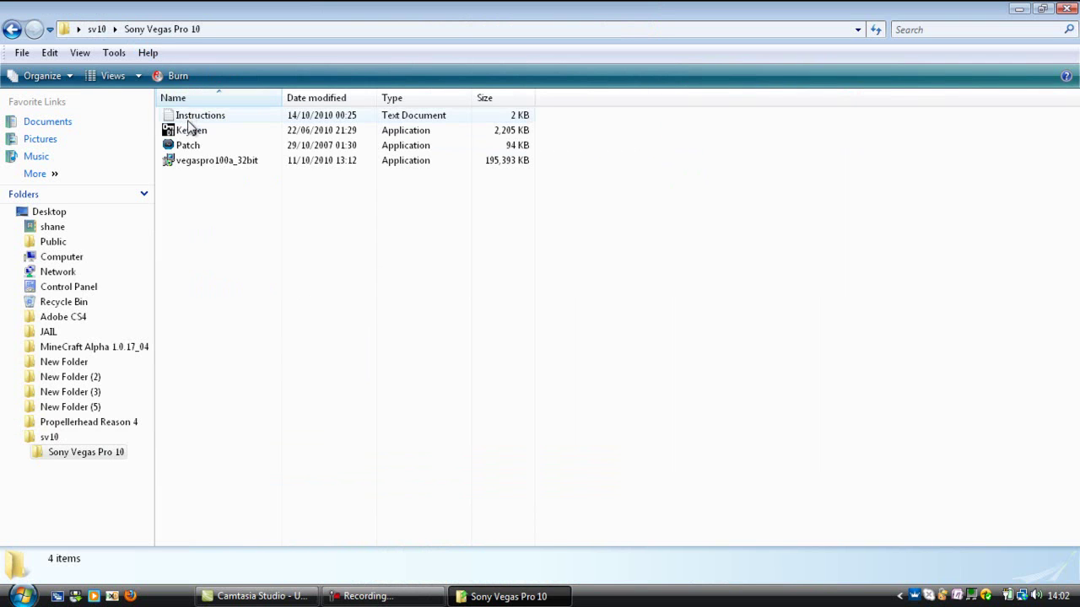
- Install Vegas Pro 10.0a in English with a desktop shortcut, accepting the EULA
left_click(194, 166)
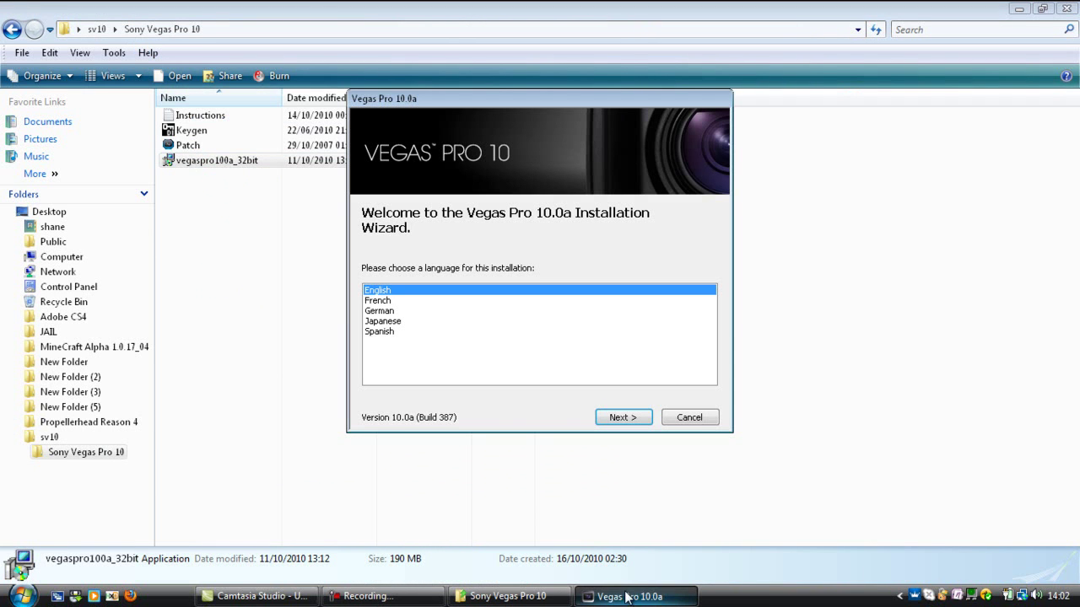
left_click(617, 417)
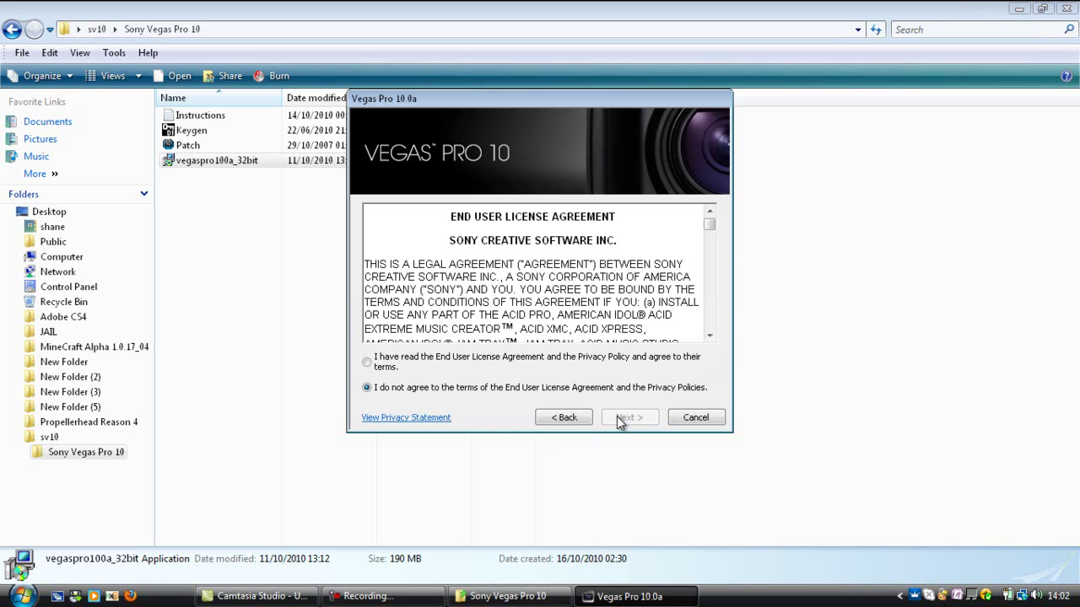
left_click(413, 358)
left_click(620, 417)
left_click(404, 387)
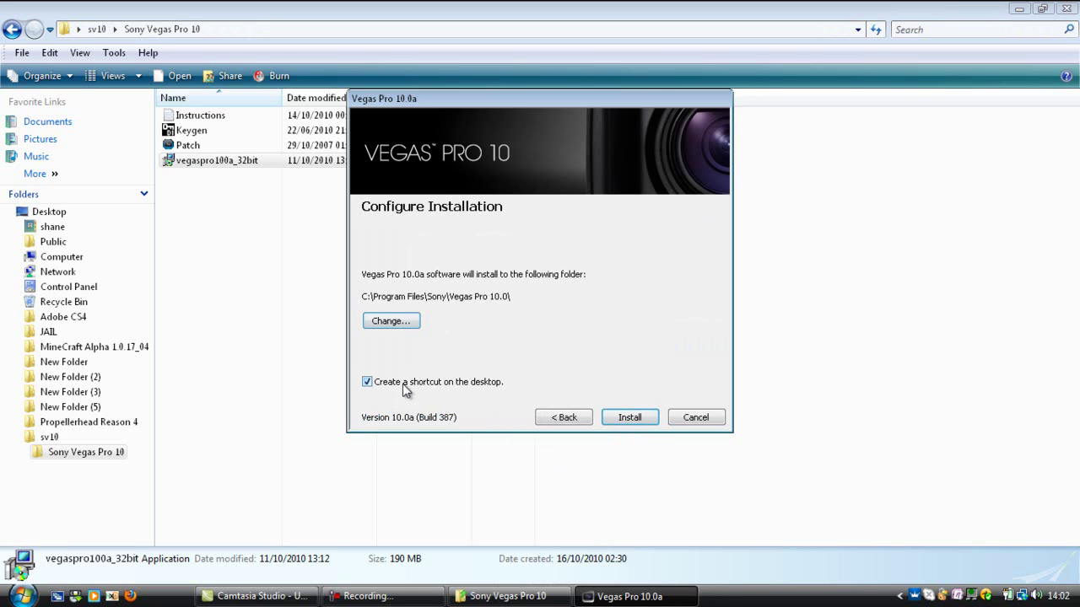
left_click(640, 419)
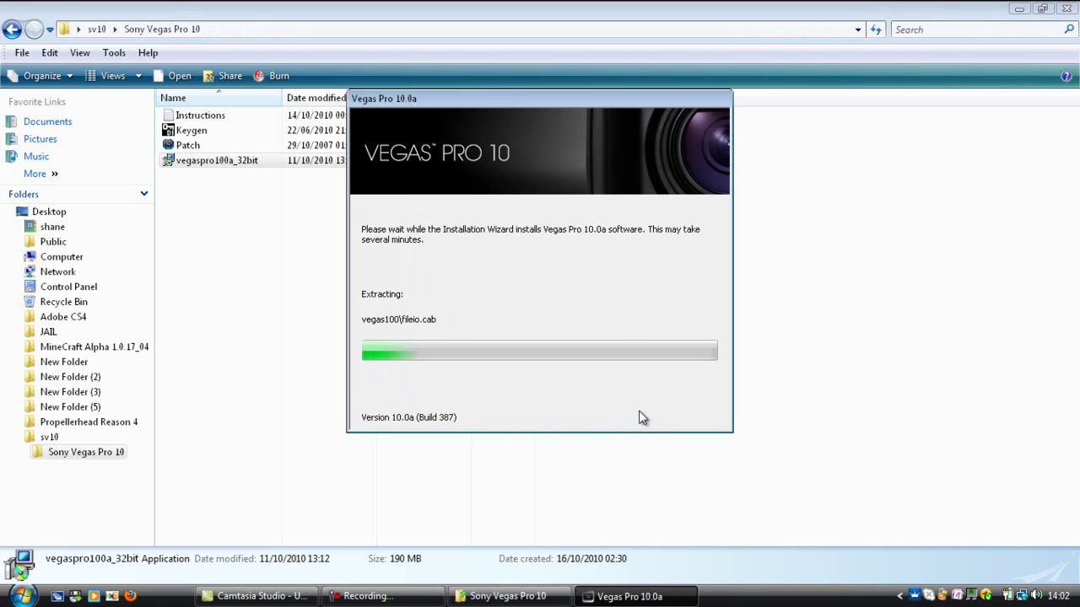
left_click(384, 596)
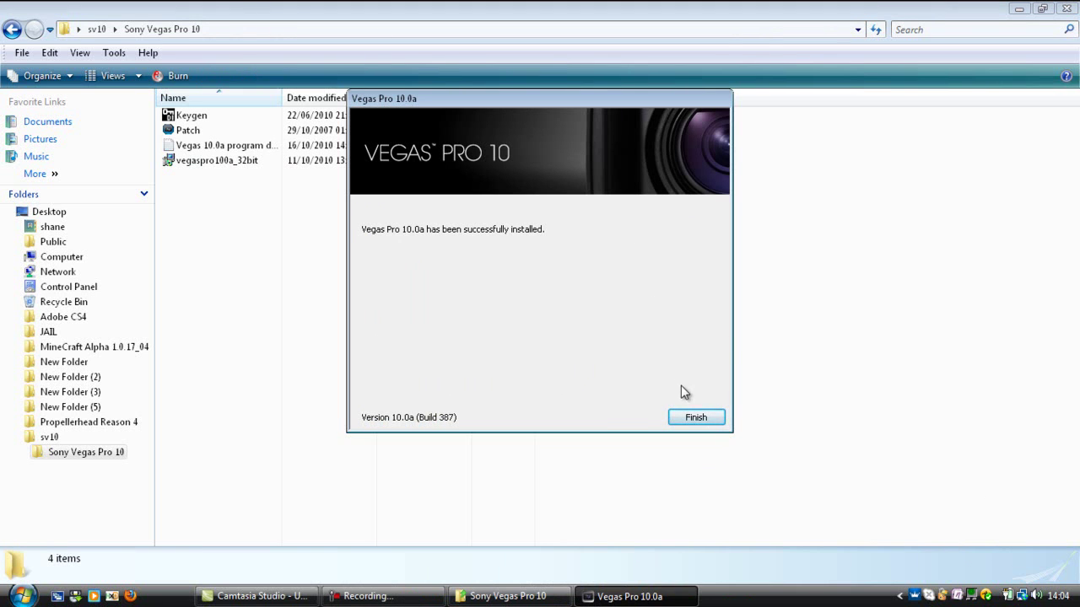
left_click(683, 417)
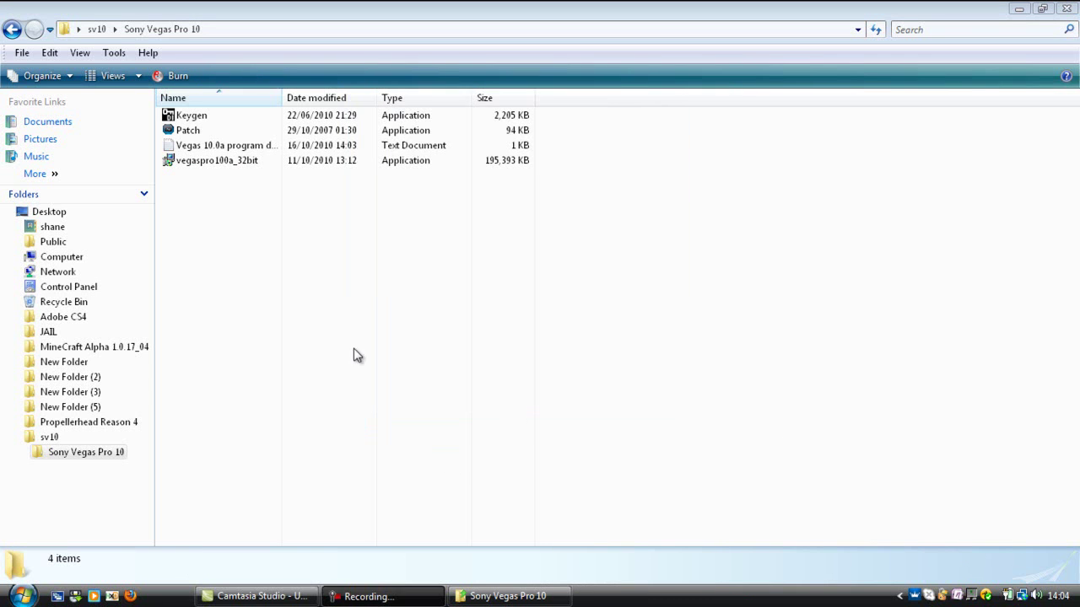
- Launch Patch from the Sony Vegas Pro 10 folder as administrator
left_click(223, 193)
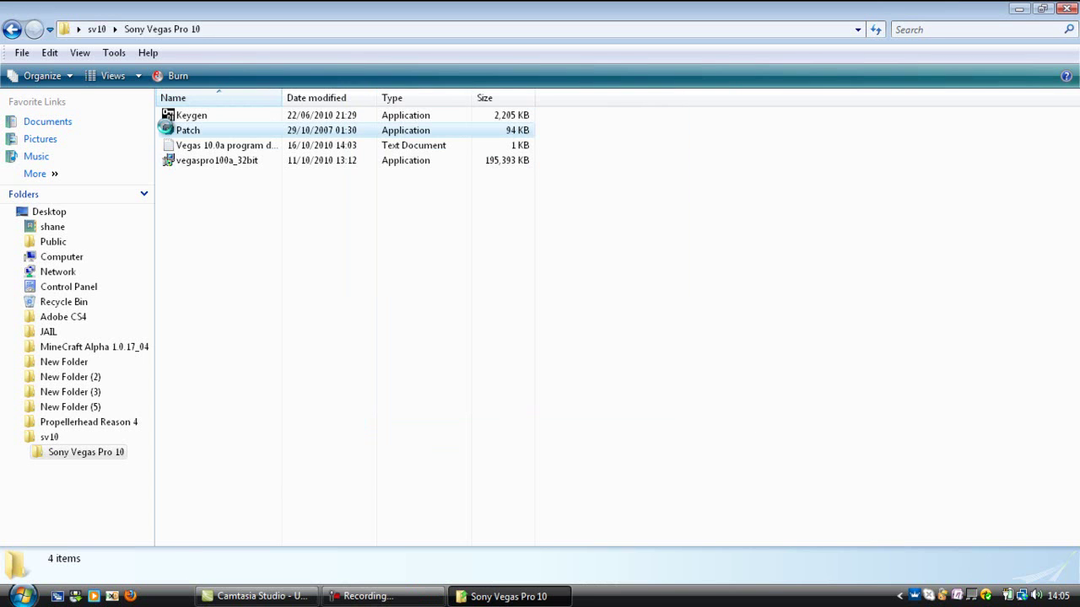
right_click(166, 128)
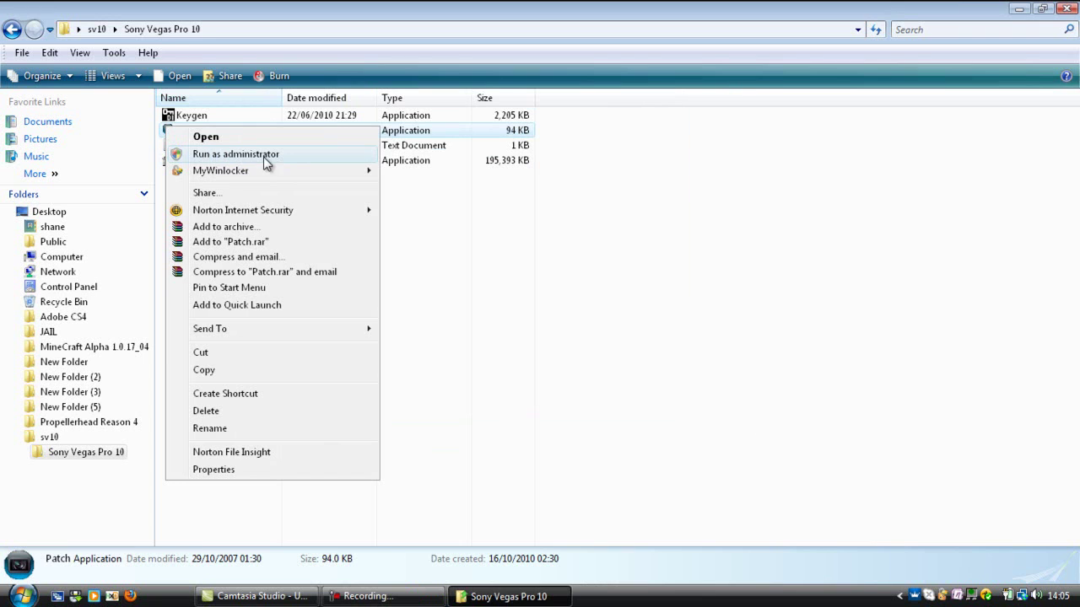
left_click(250, 154)
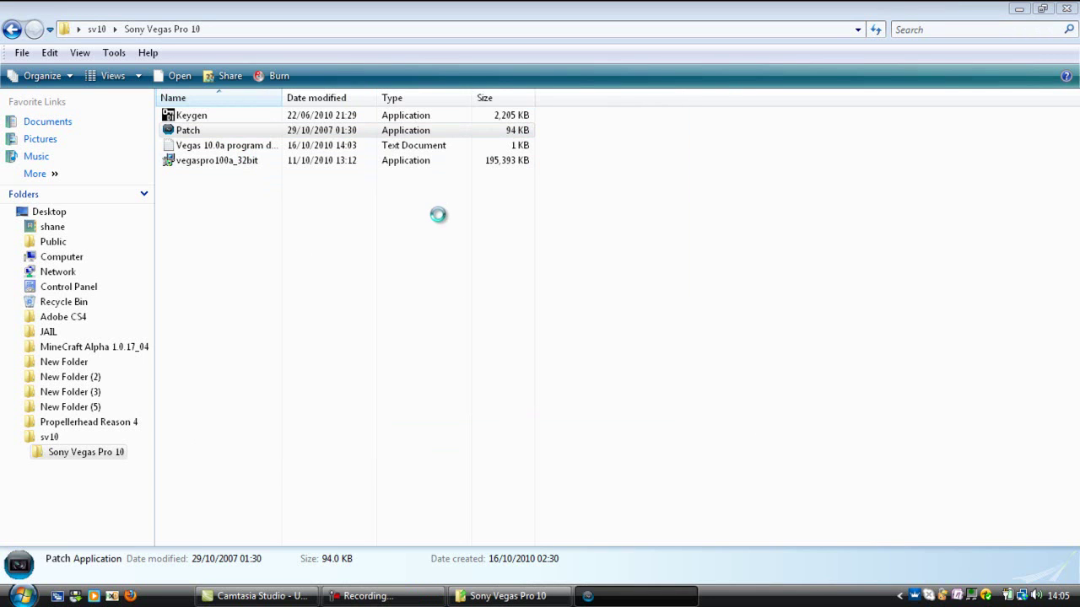
- Expand Computer and the ACER (C:) drive in the Browse for Folder tree
mouse_move(647, 285)
left_mouse_down()
mouse_move(637, 344)
mouse_move(649, 211)
mouse_move(649, 230)
left_mouse_up()
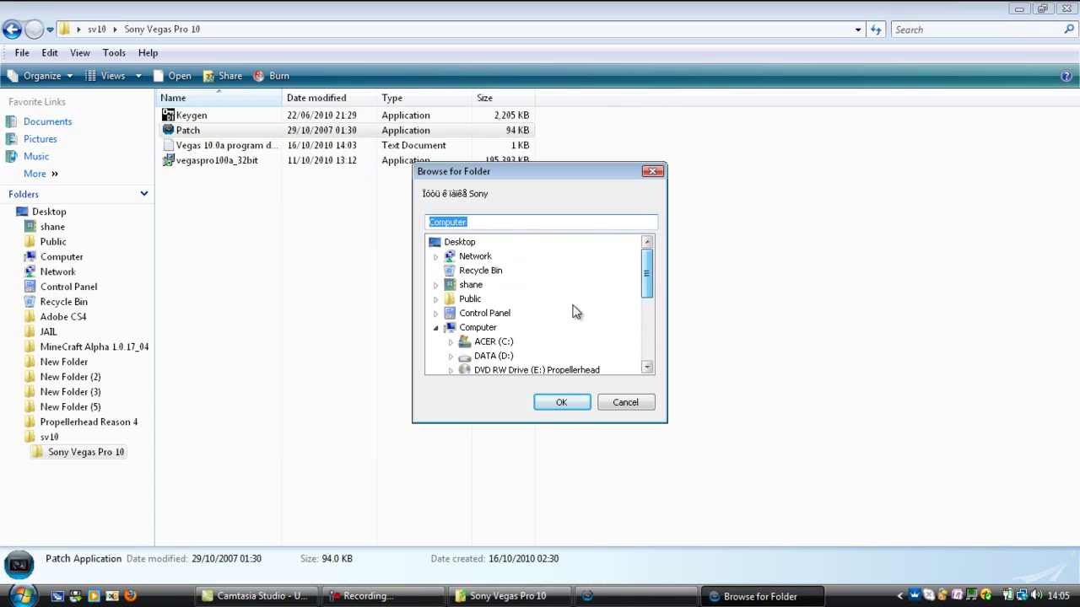
left_click(436, 329)
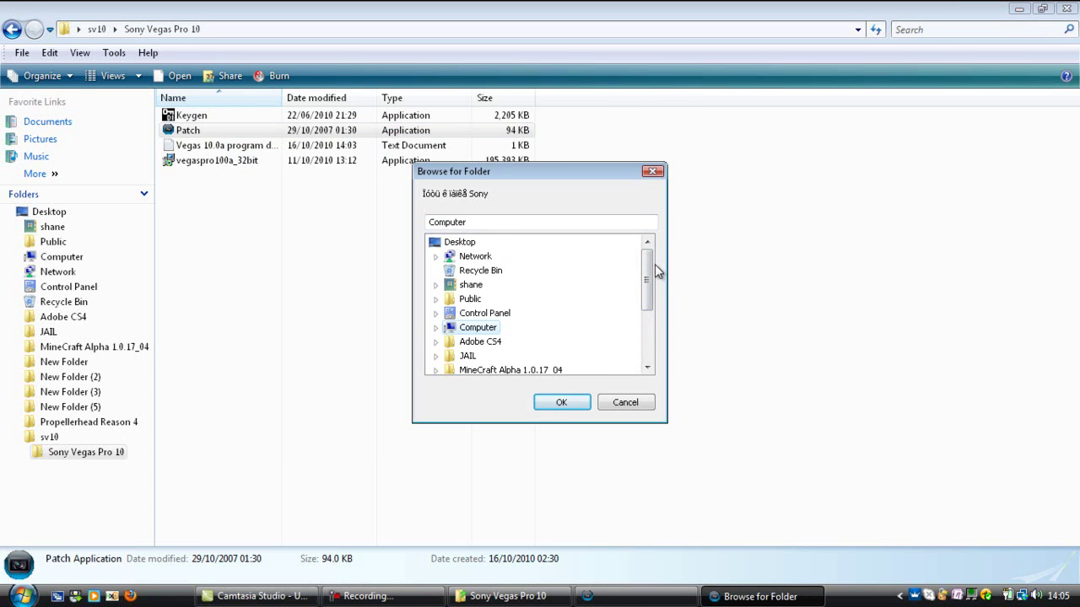
left_click_drag(648, 276, 627, 333)
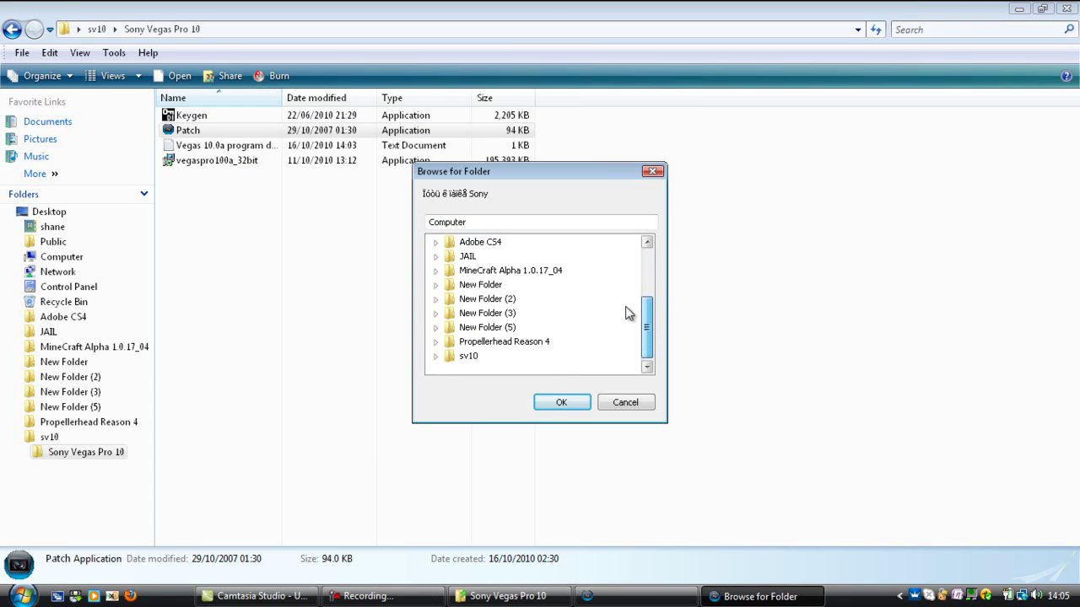
scroll(626, 304, "up", 1)
scroll(627, 279, "up", 2)
scroll(628, 262, "up", 1)
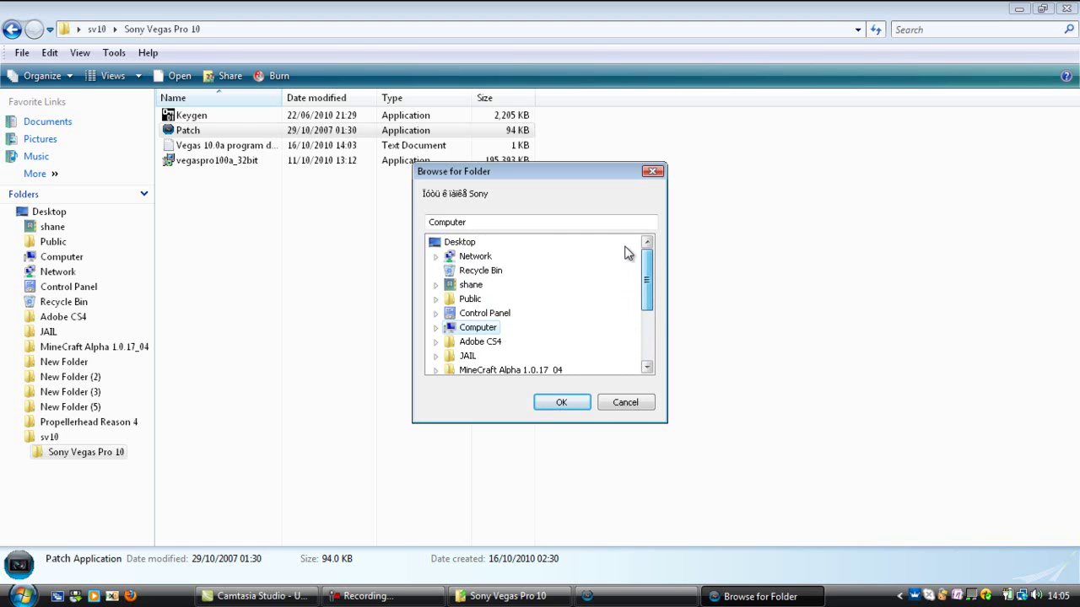
scroll(627, 264, "down", 2)
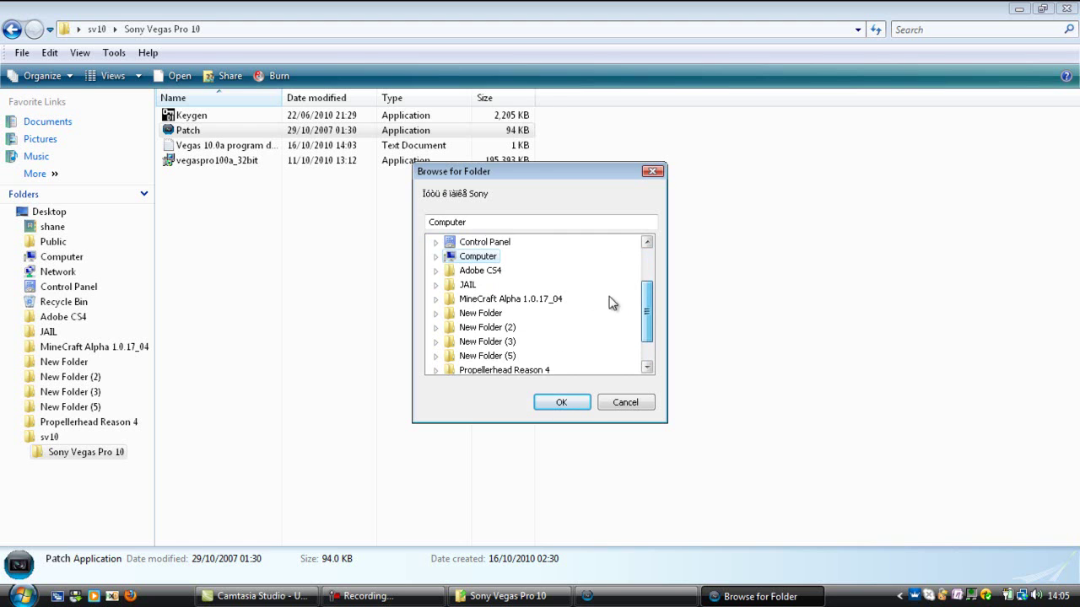
left_click(436, 257)
left_click(456, 271)
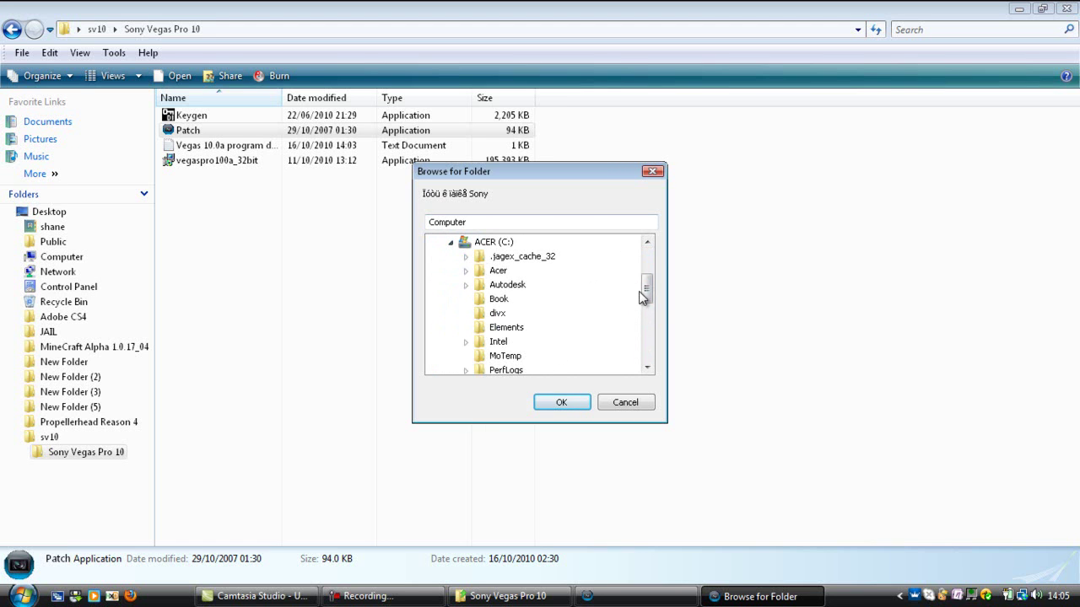
- Expand Program Files and confirm Sony as the folder to patch
scroll(641, 300, "down", 1)
scroll(615, 312, "down", 1)
left_click(469, 343)
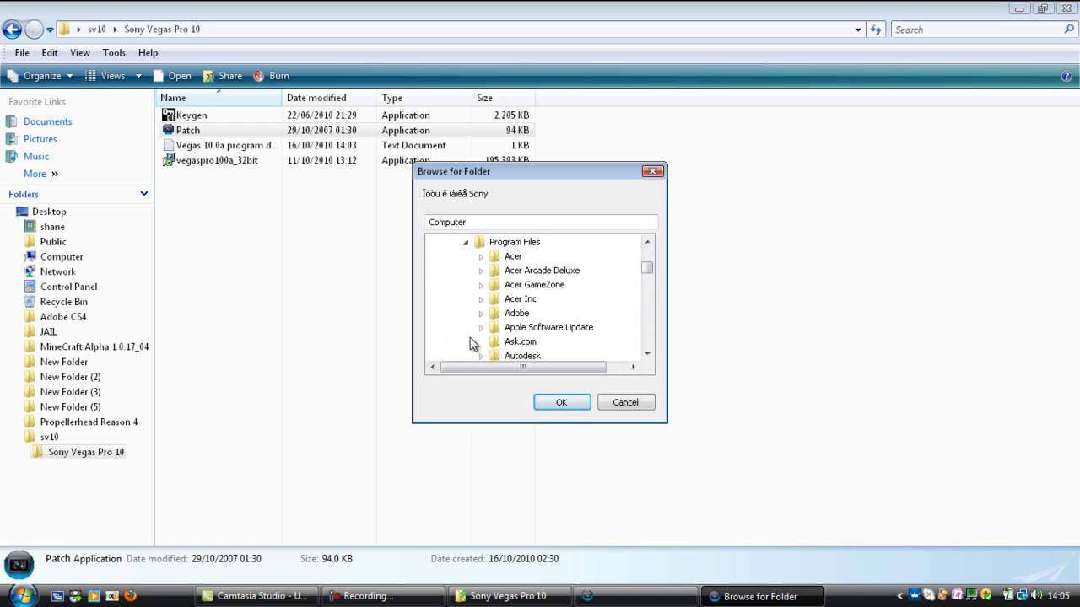
left_click_drag(647, 270, 648, 320)
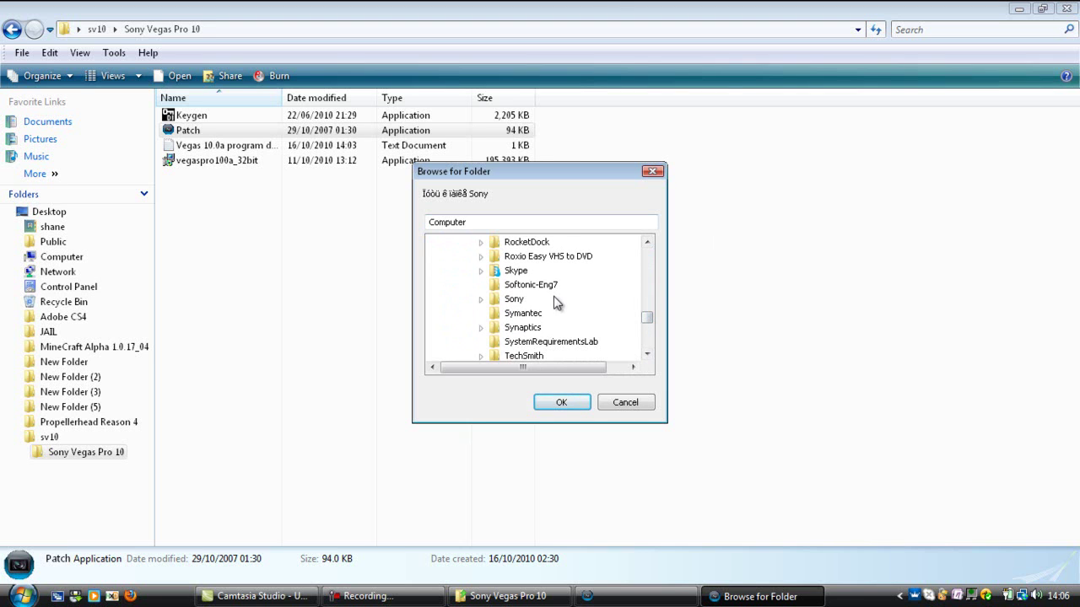
left_click(514, 301)
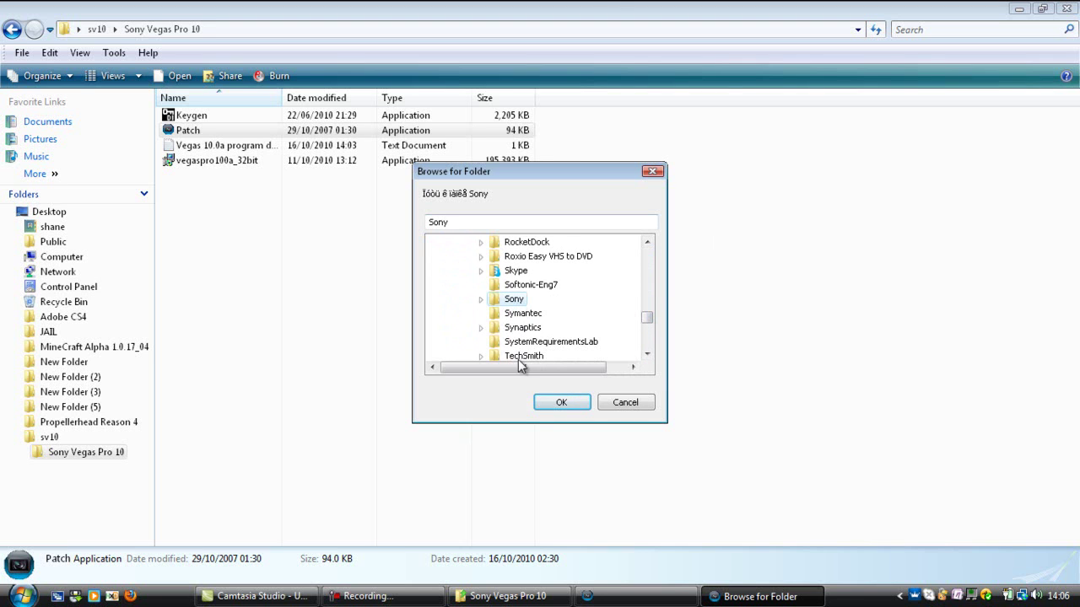
left_click(553, 404)
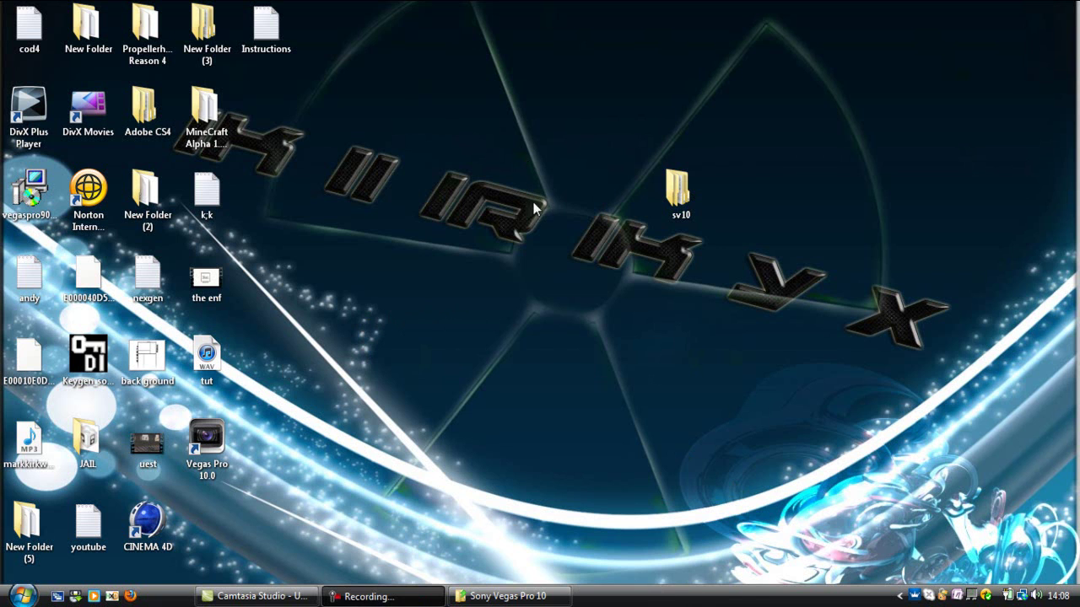
- Restore the Sony Vegas Pro 10 folder and run Keygen as administrator
left_click(523, 598)
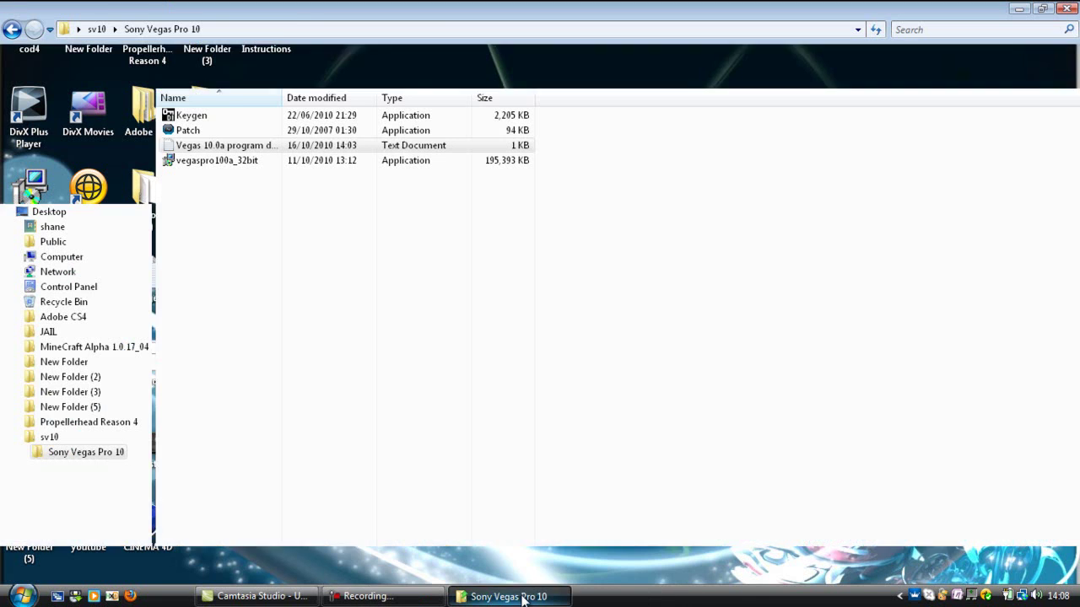
right_click(215, 116)
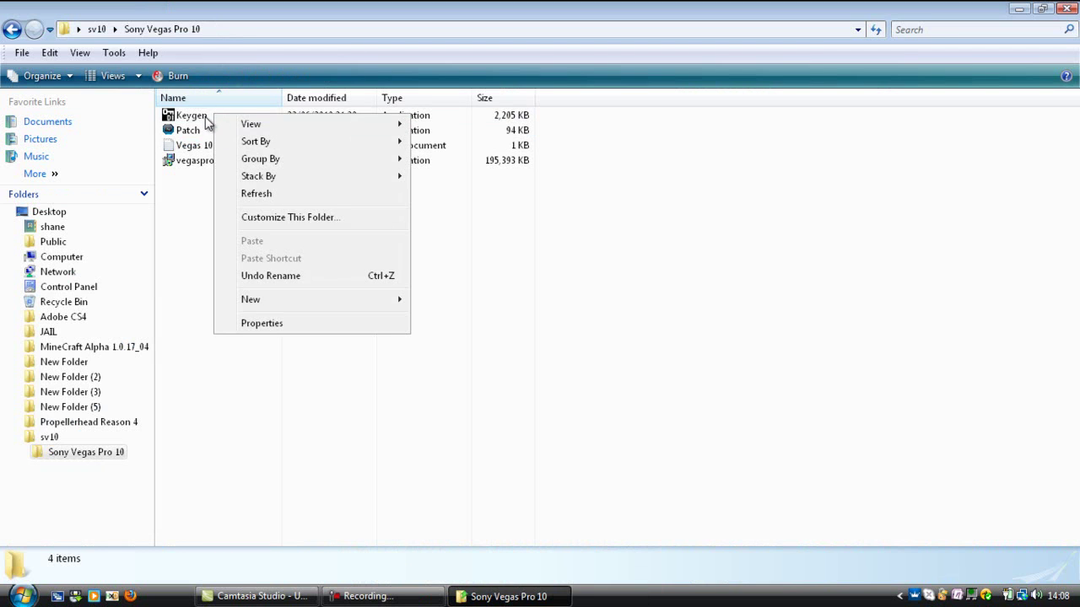
double_click(192, 117)
right_click(191, 118)
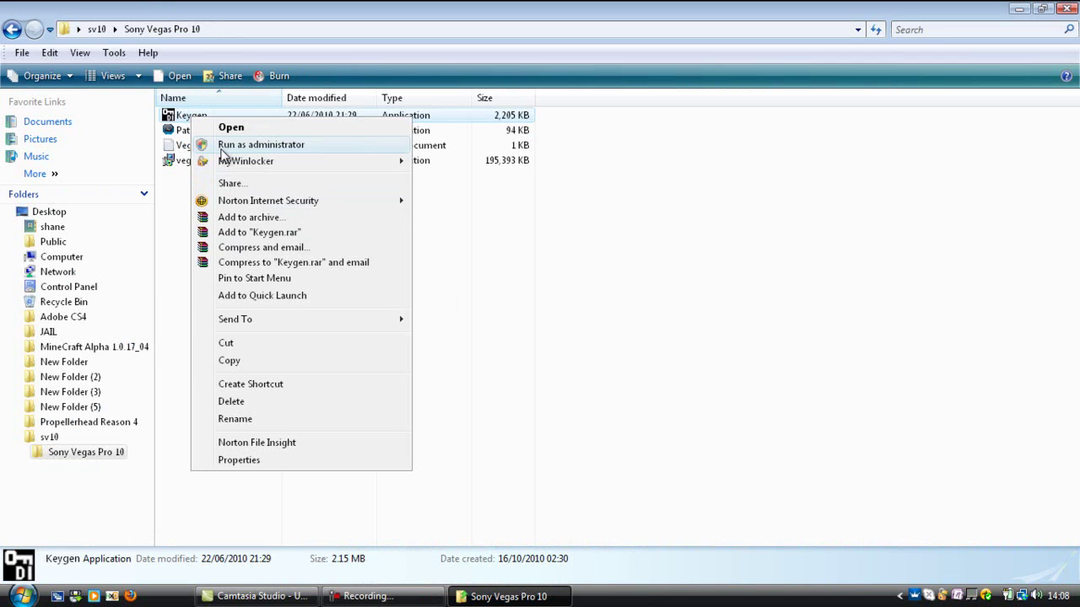
left_click(224, 148)
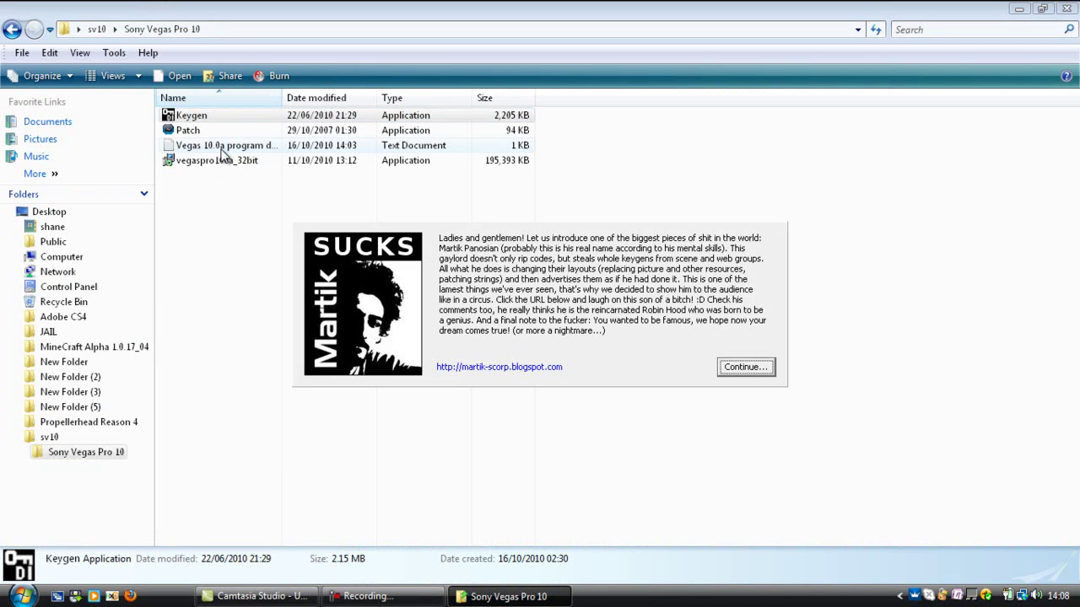
- Choose Vegas Pro 9.0 (32 and 64 bit) Series and generate a serial and authentication code
left_click(746, 367)
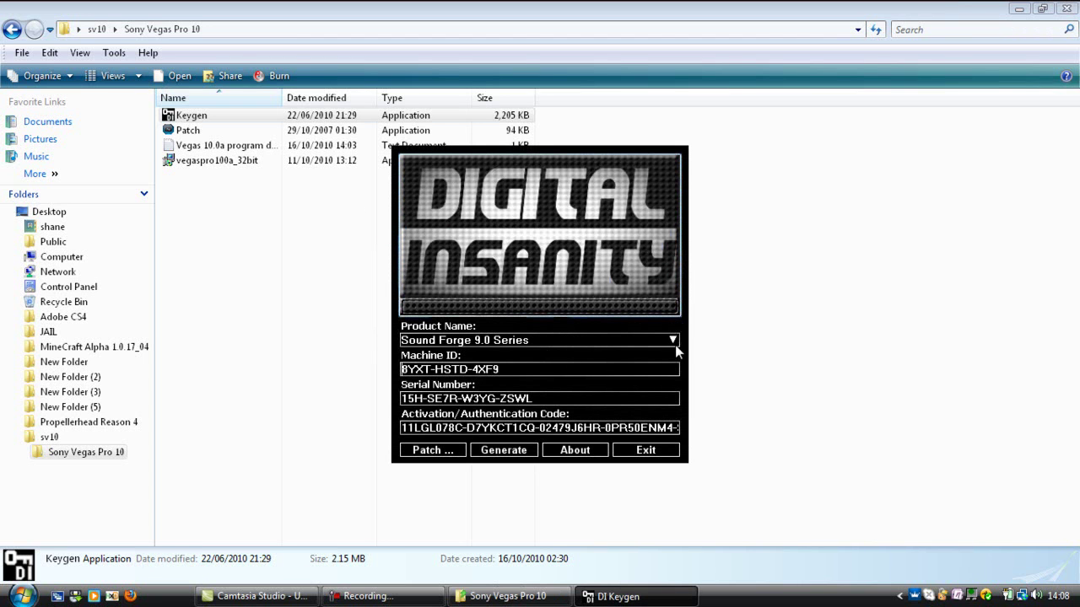
left_click(673, 341)
mouse_move(672, 369)
left_mouse_down()
mouse_move(669, 438)
mouse_move(662, 385)
left_mouse_up()
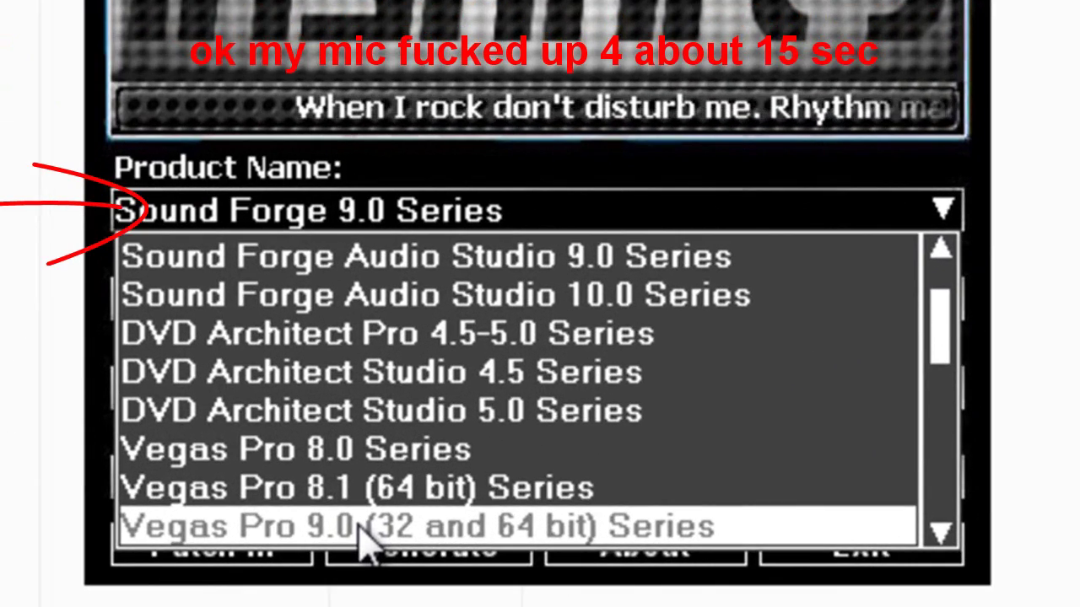
left_click(479, 444)
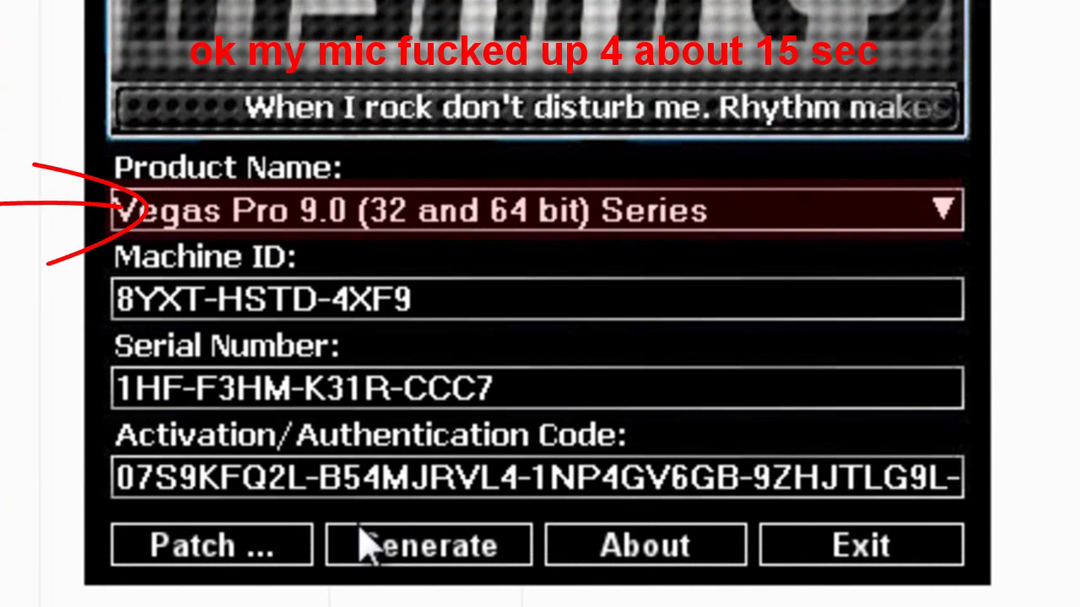
left_click(393, 560)
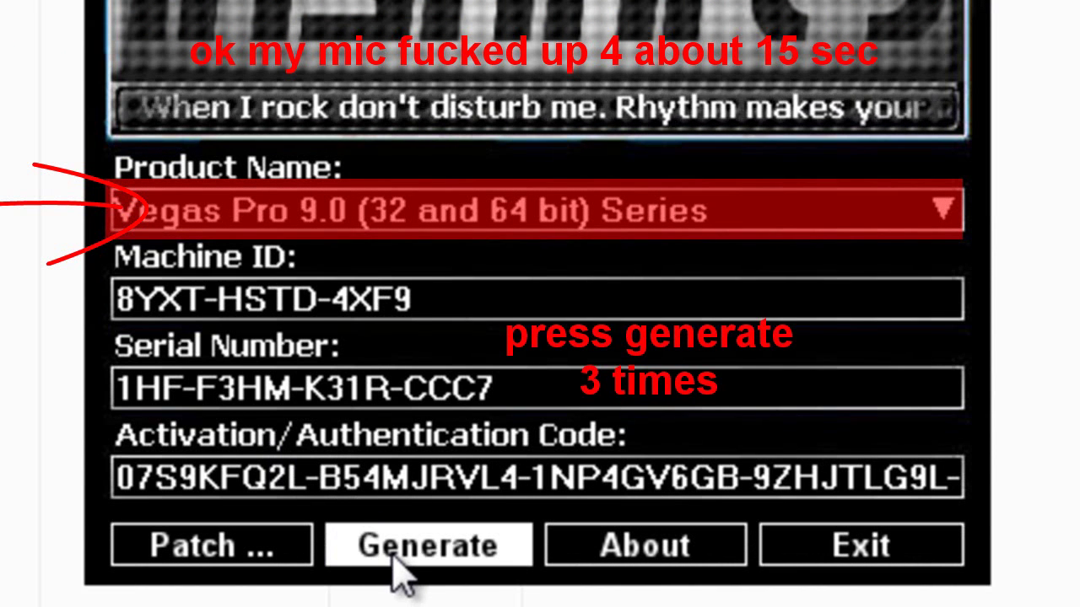
left_click(395, 560)
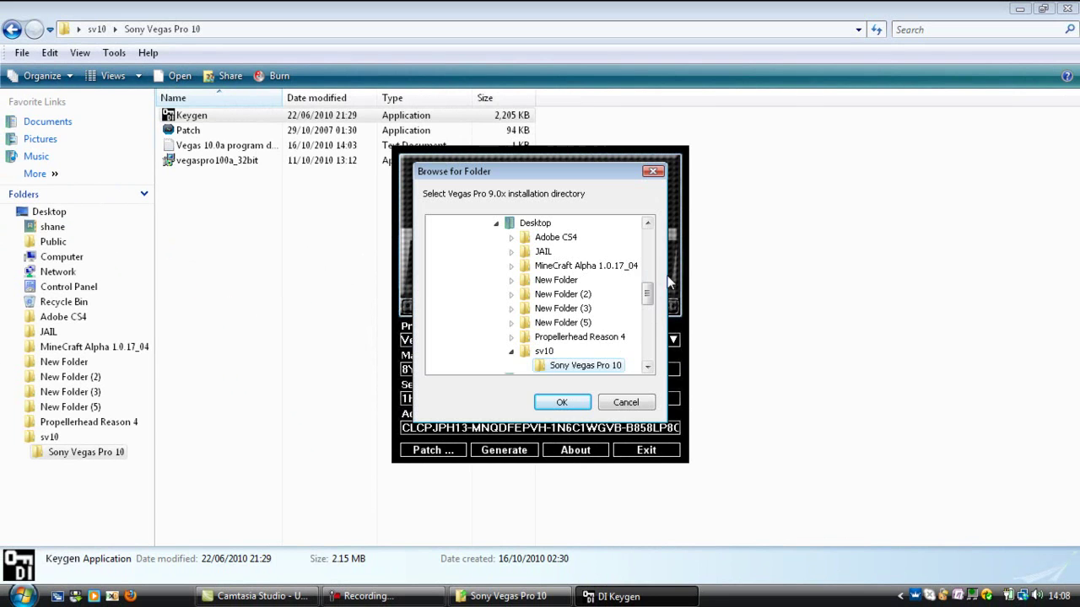
- Patch the Vegas Pro files in Program Files\Sony and dismiss the success message
left_click_drag(647, 293, 646, 271)
left_click(466, 252)
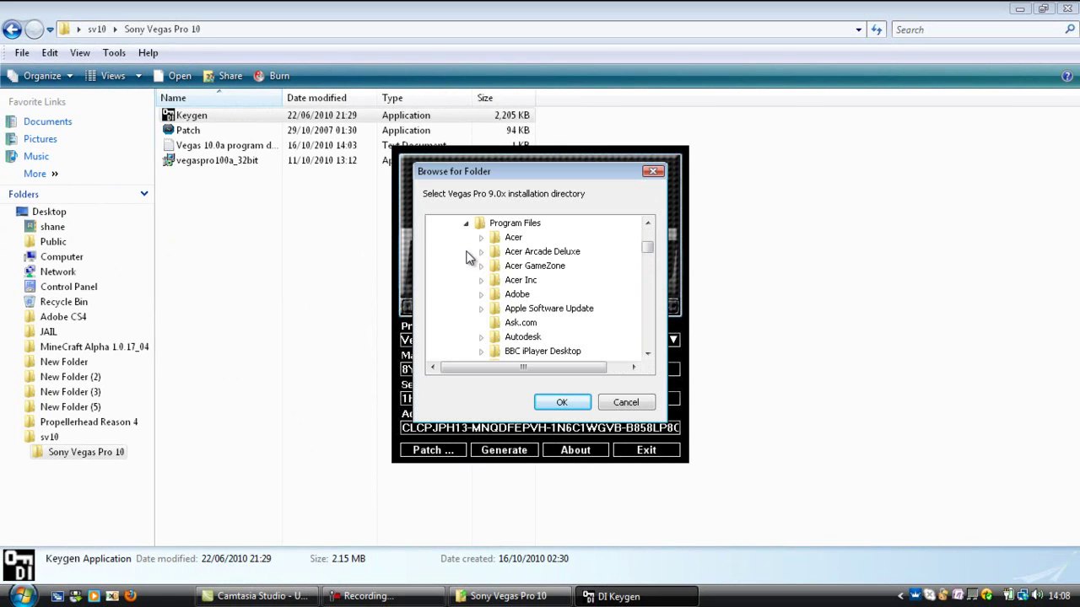
left_click_drag(647, 248, 646, 305)
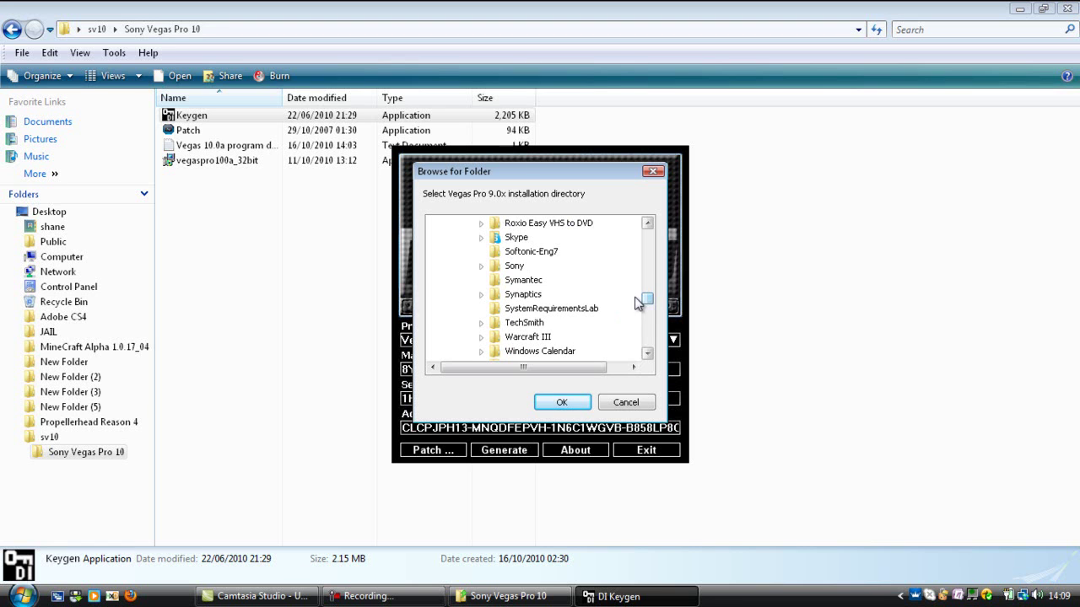
left_click(511, 266)
left_click(562, 402)
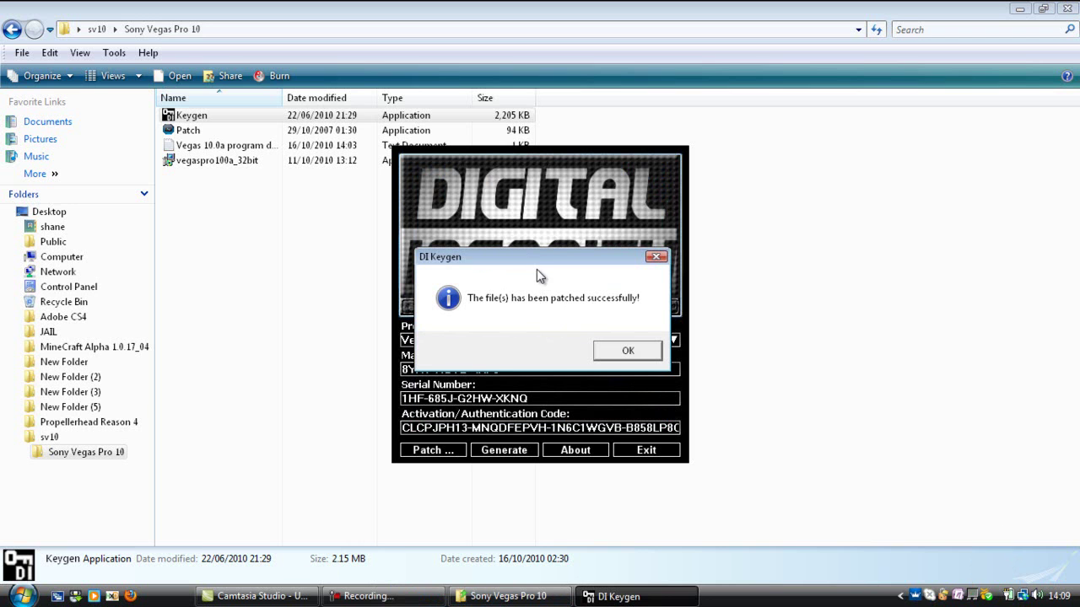
left_click(620, 351)
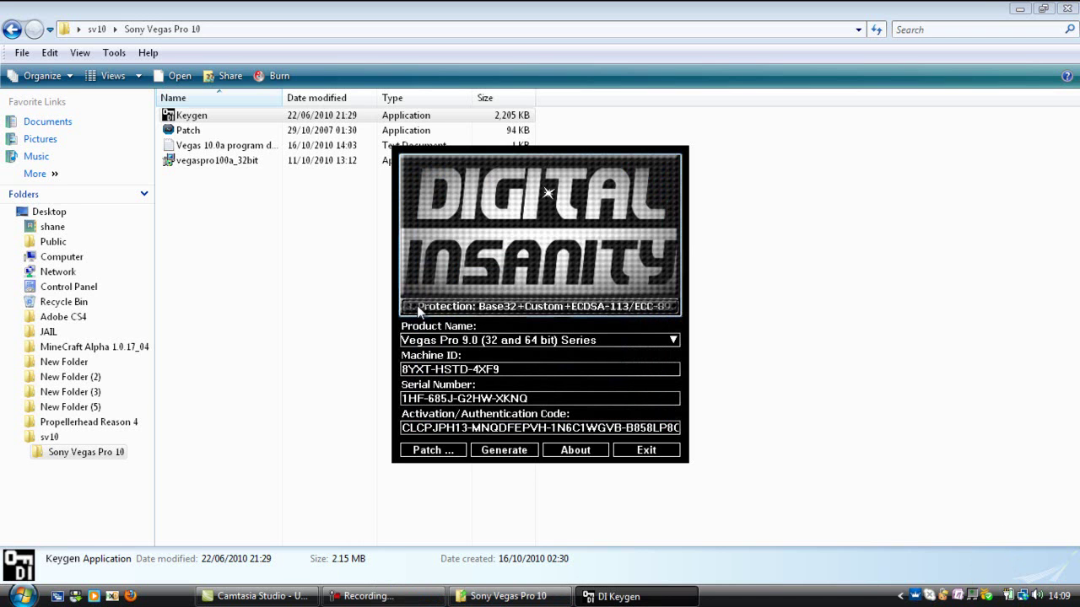
- Launch Vegas Pro 10.0 from its desktop shortcut and pass the elevated privileges notice
left_click(1071, 10)
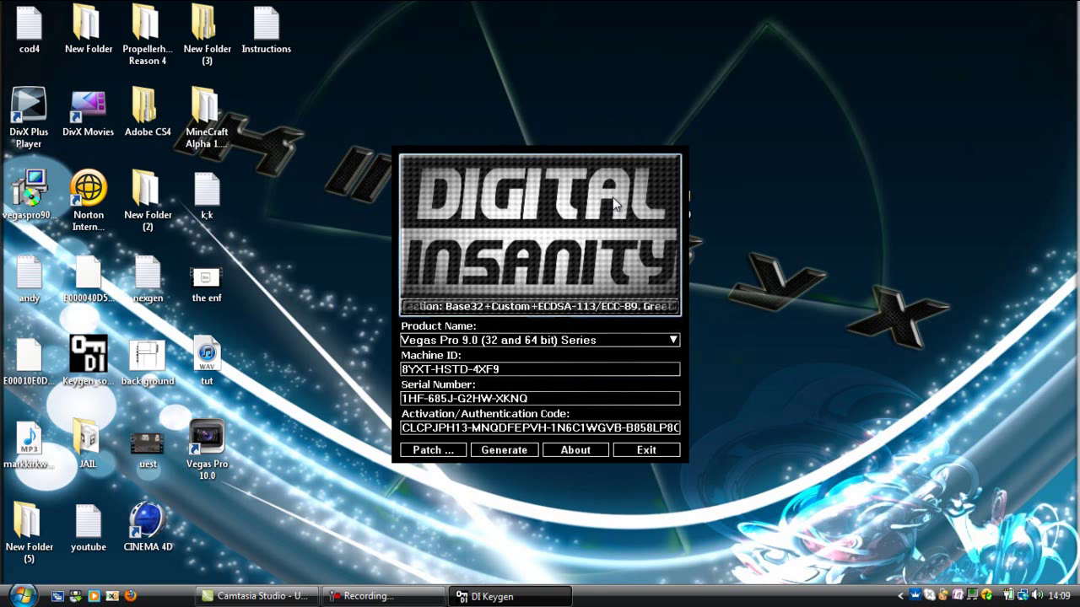
left_click(194, 449)
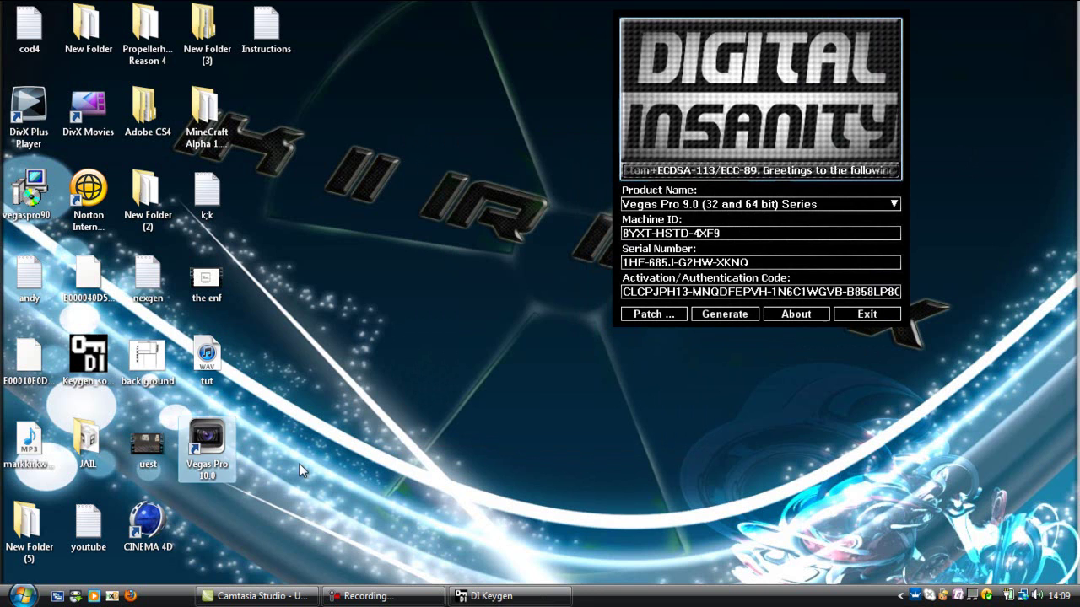
double_click(207, 455)
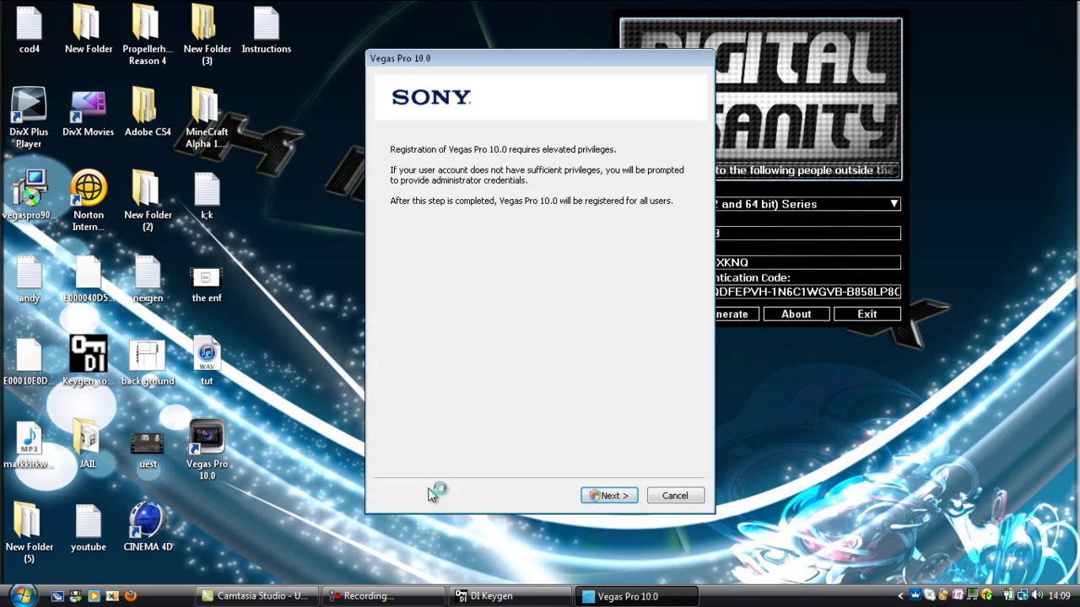
left_click(583, 498)
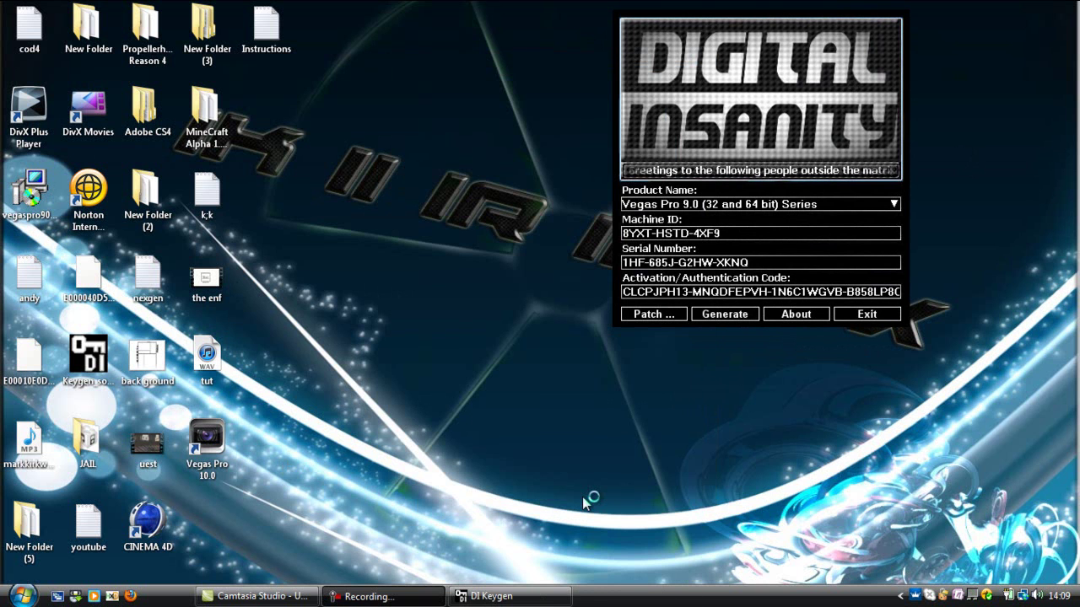
left_click(492, 596)
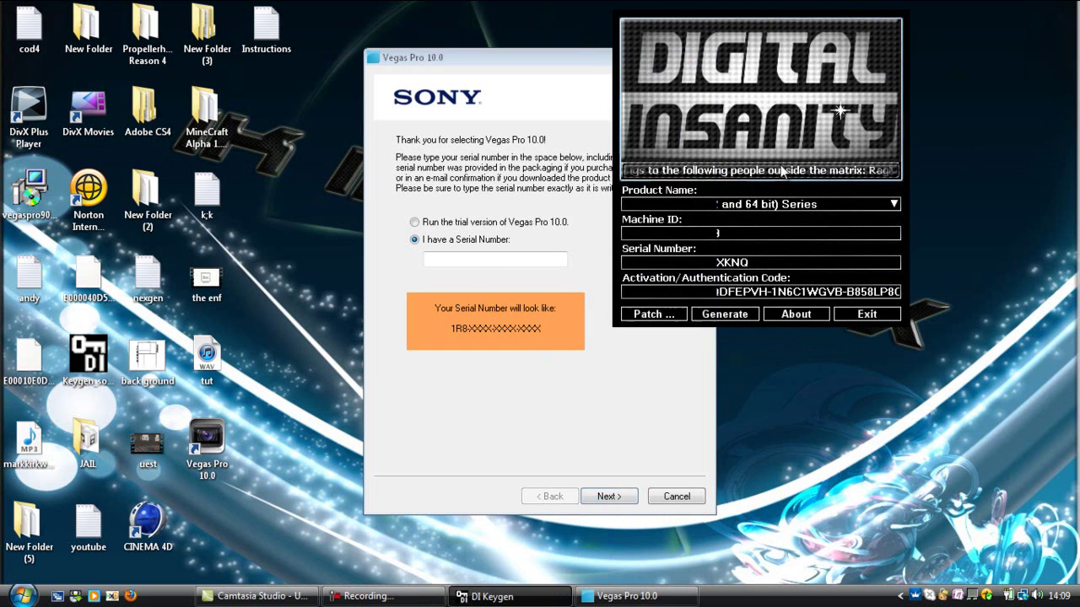
left_click_drag(810, 101, 834, 115)
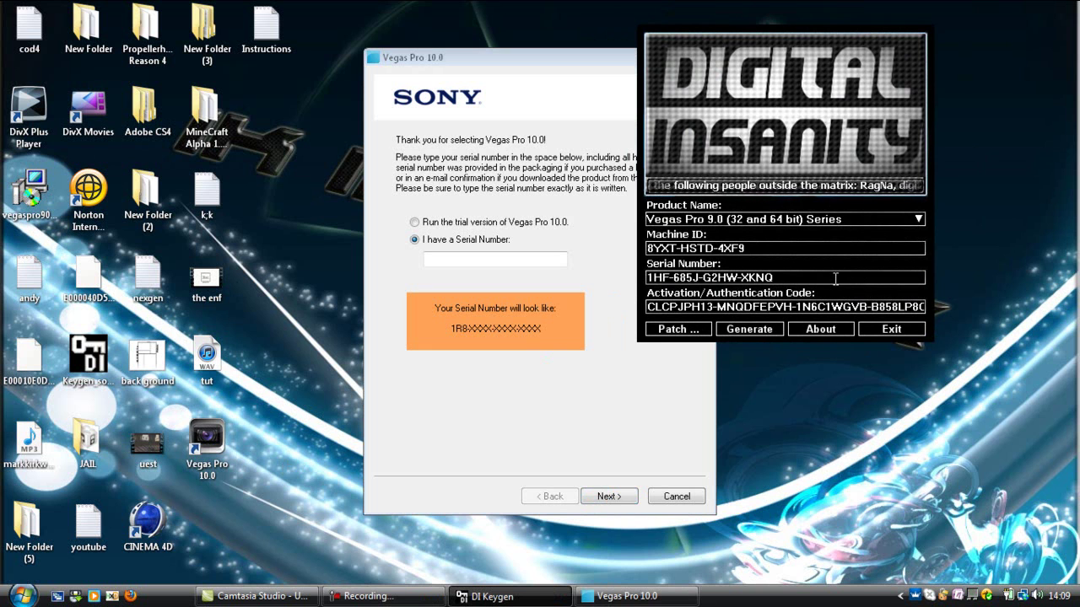
left_click_drag(851, 278, 645, 277)
key("ctrl+c")
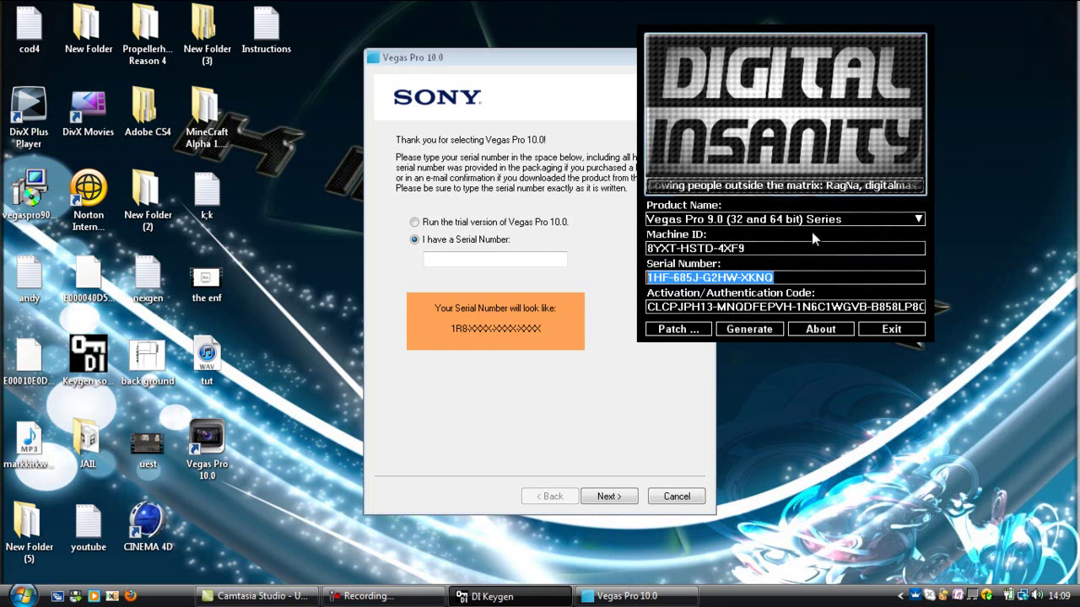
left_click(479, 256)
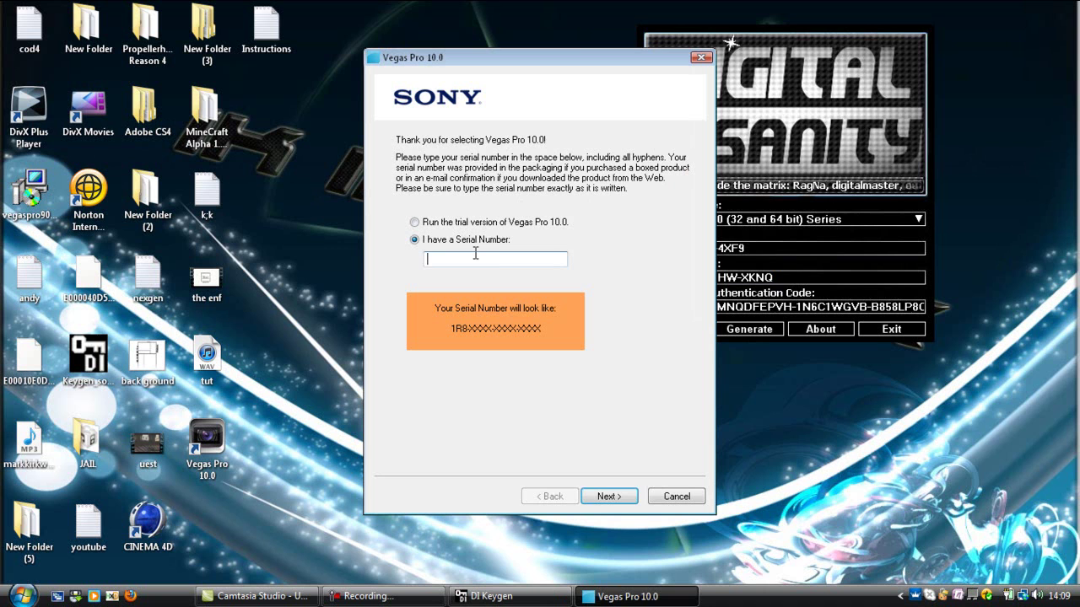
key("ctrl+v")
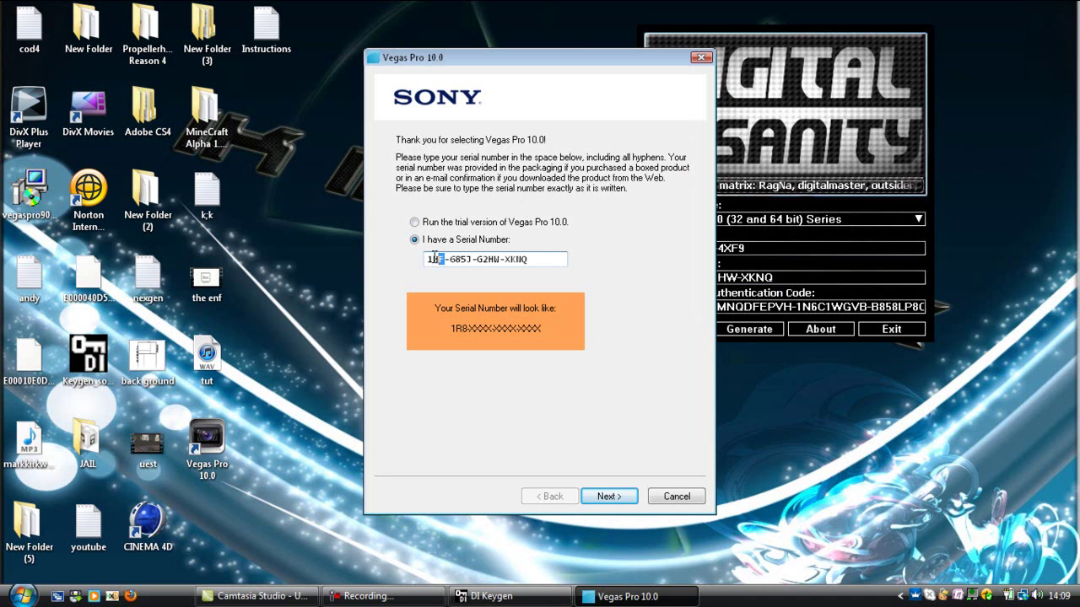
left_click_drag(444, 259, 422, 263)
type("1")
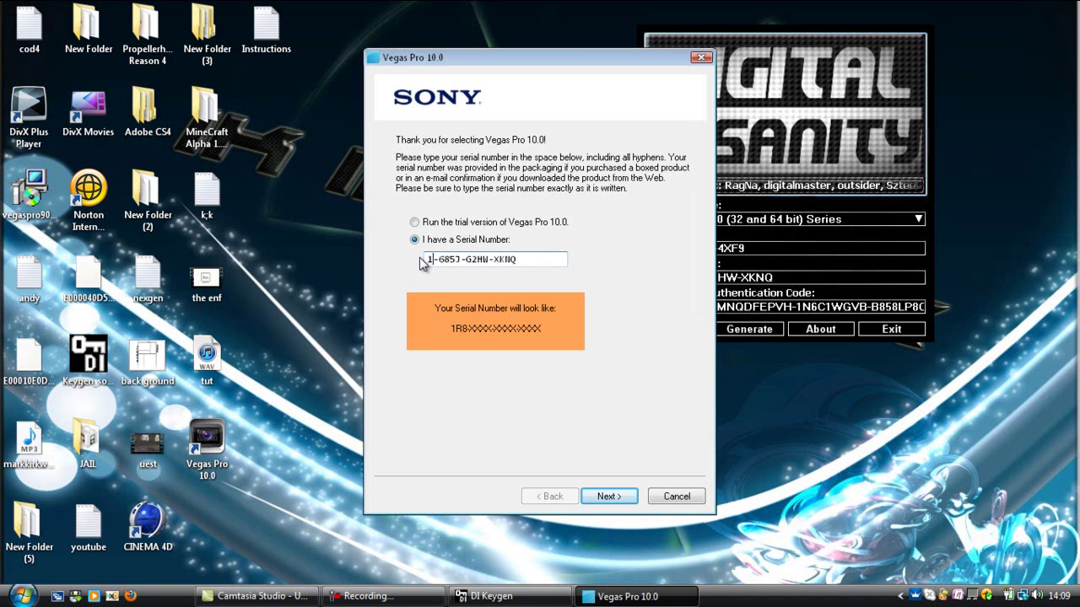
type("RH")
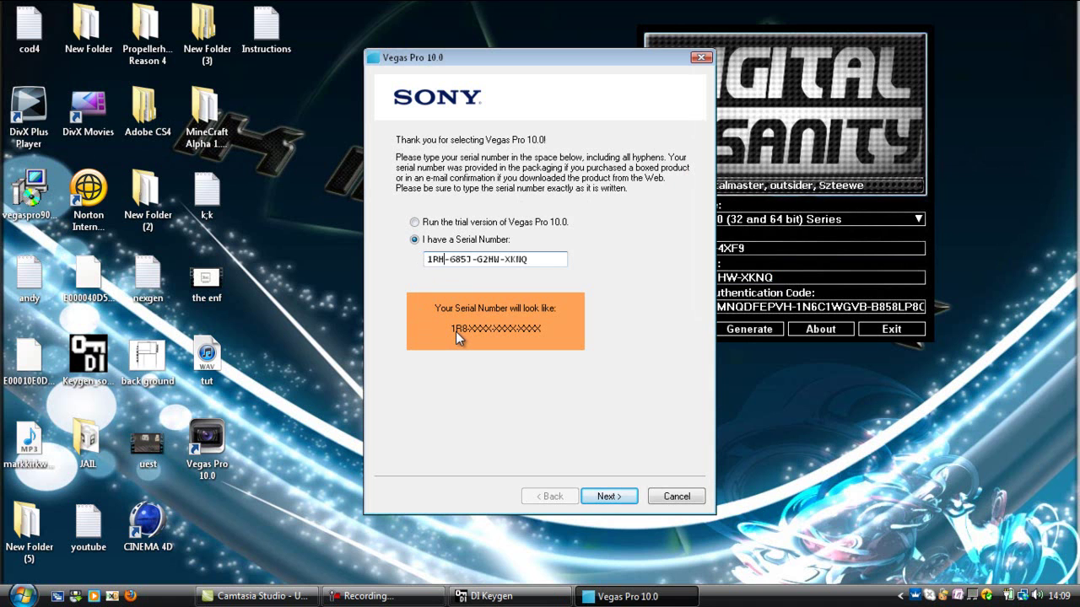
key("BackSpace")
type("8")
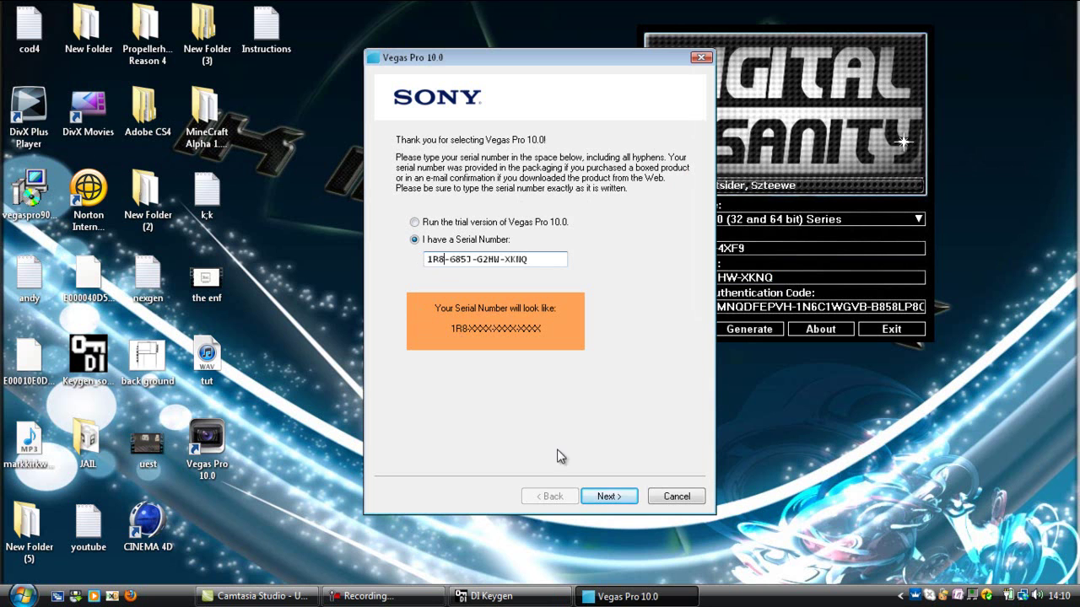
- Choose registering from another computer and accept the privacy policy acknowledgement
left_click(607, 496)
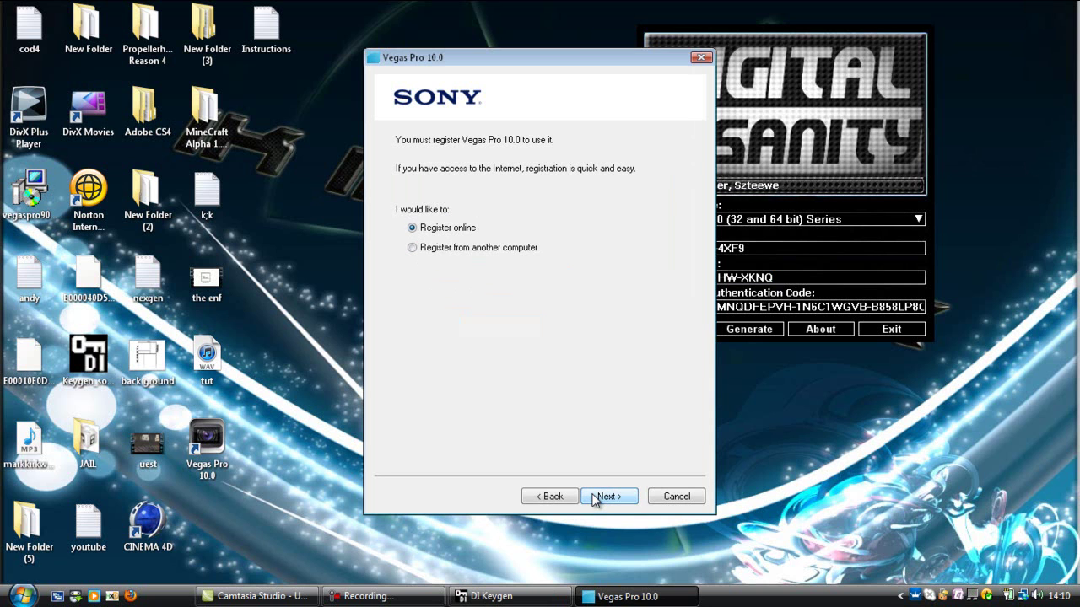
left_click(426, 248)
left_click(604, 500)
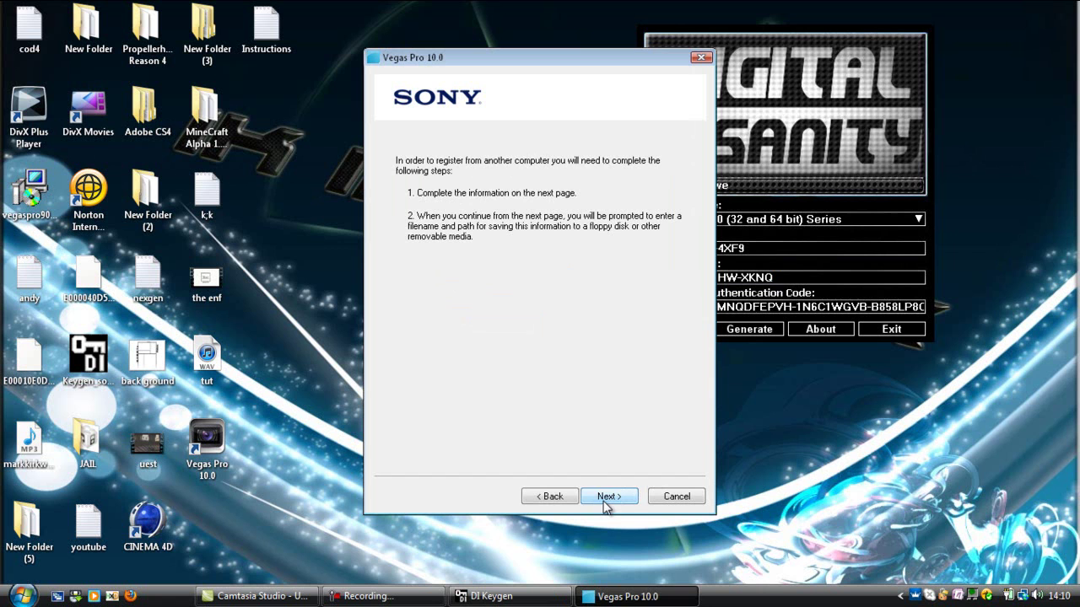
left_click(604, 497)
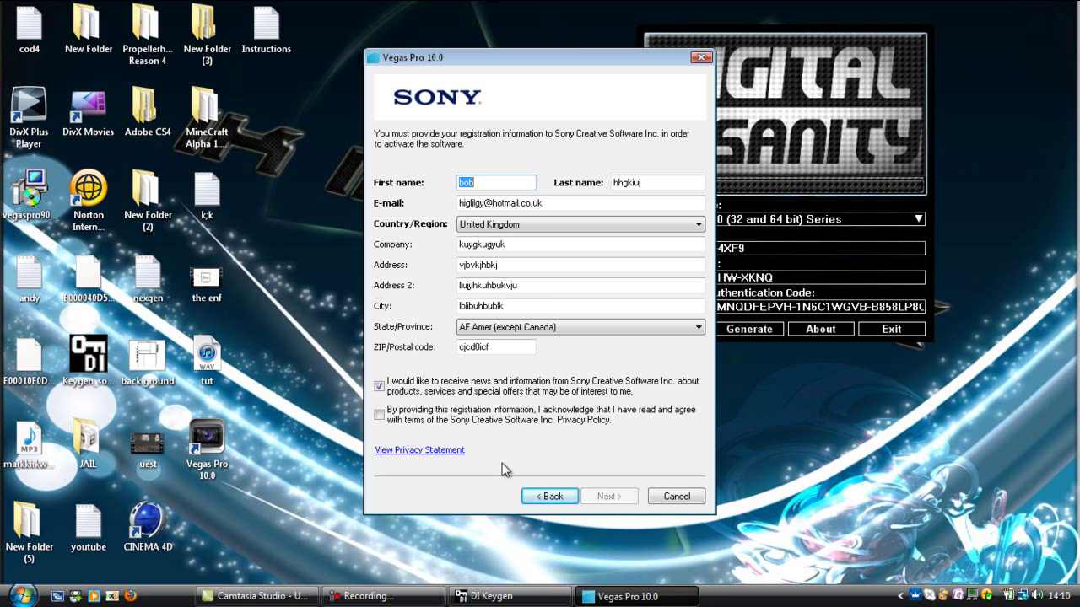
left_click(409, 416)
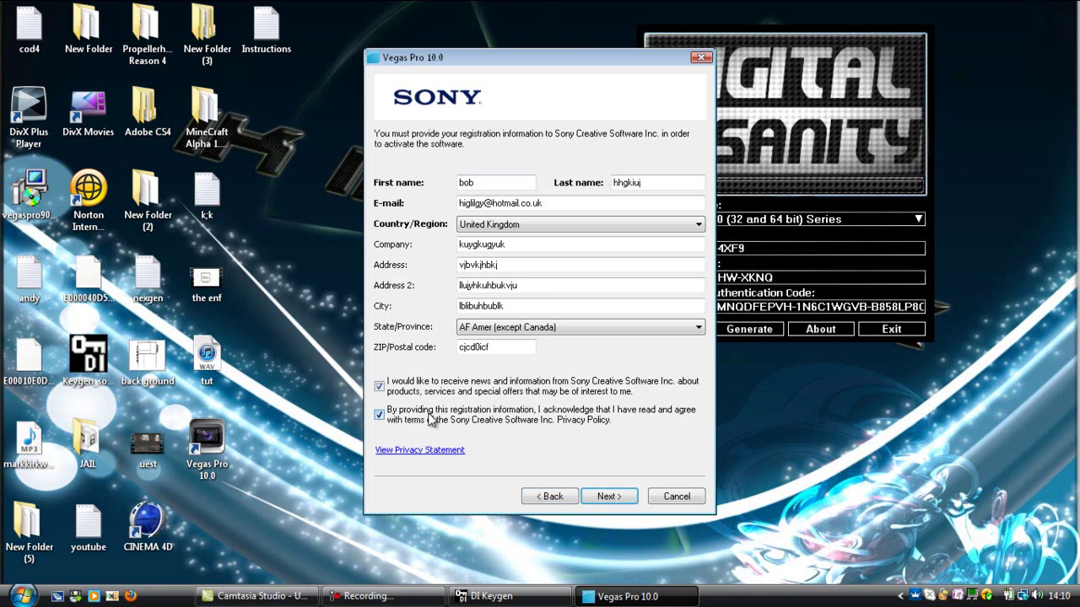
- Save Register Vegas Pro.htm to Documents, replacing the existing file, and reach the code page
left_click(630, 497)
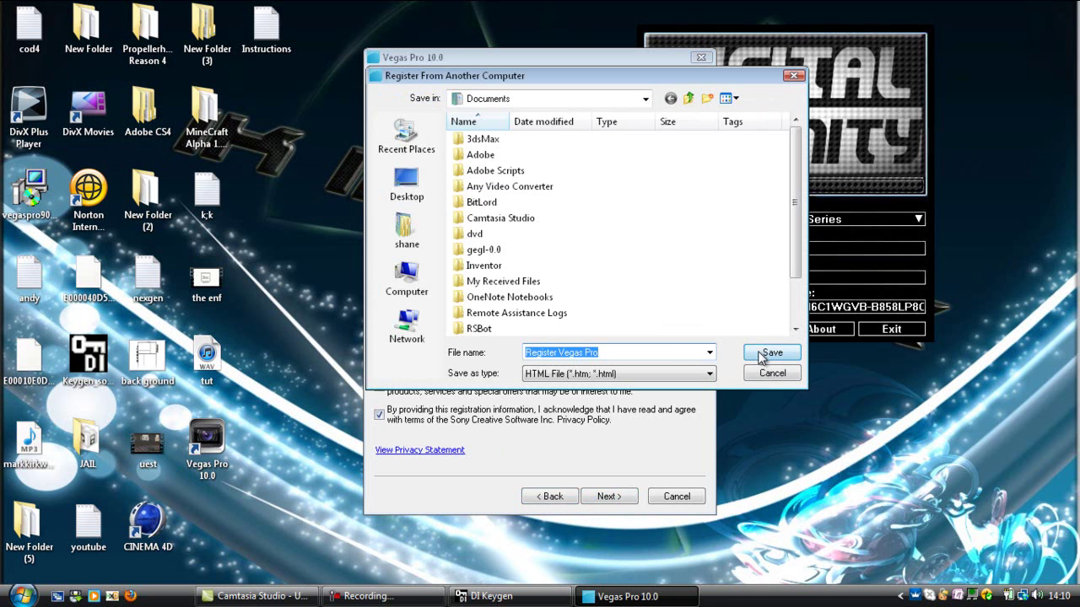
left_click(764, 355)
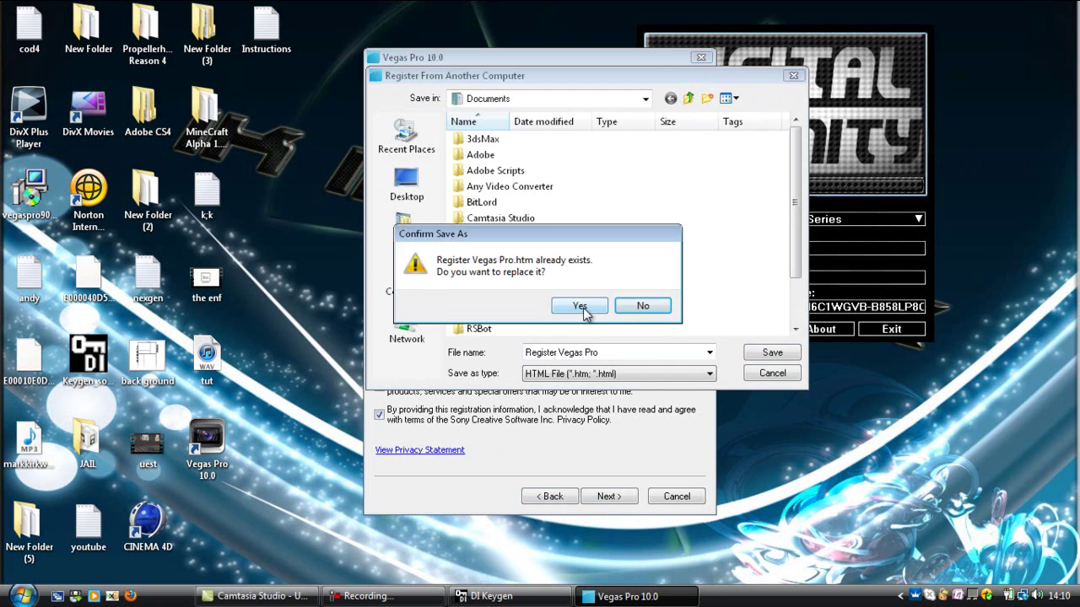
left_click(580, 306)
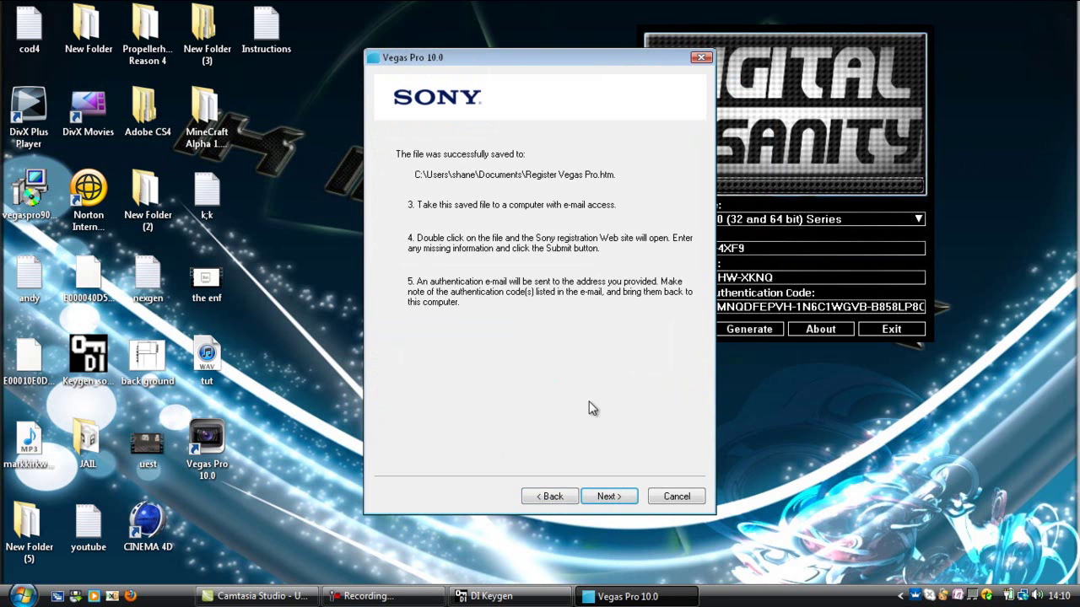
left_click(598, 500)
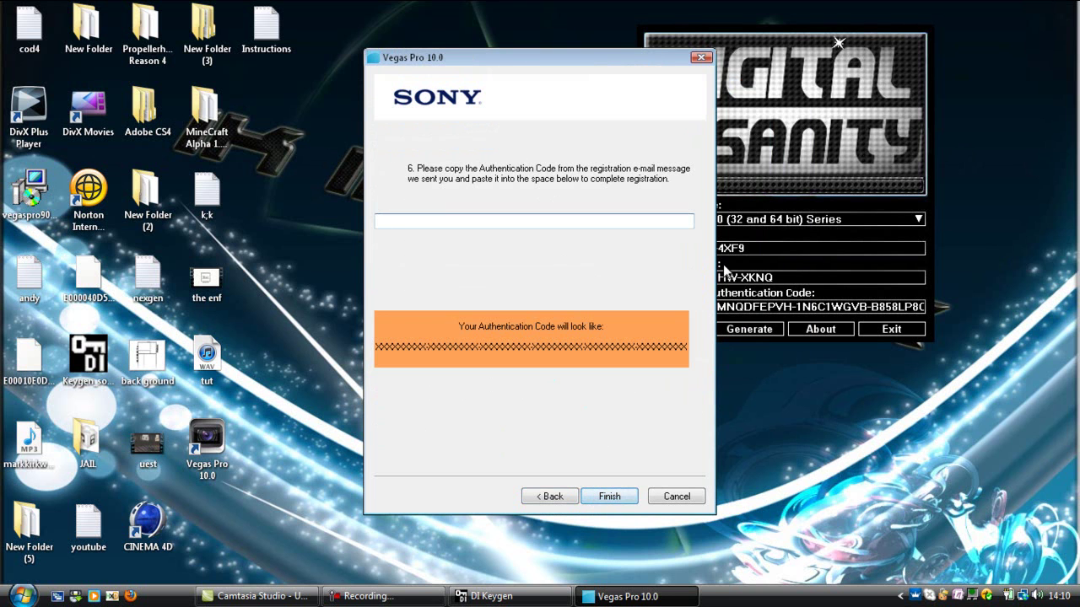
- Paste the keygen's authentication code into the wizard's code field
left_click(739, 303)
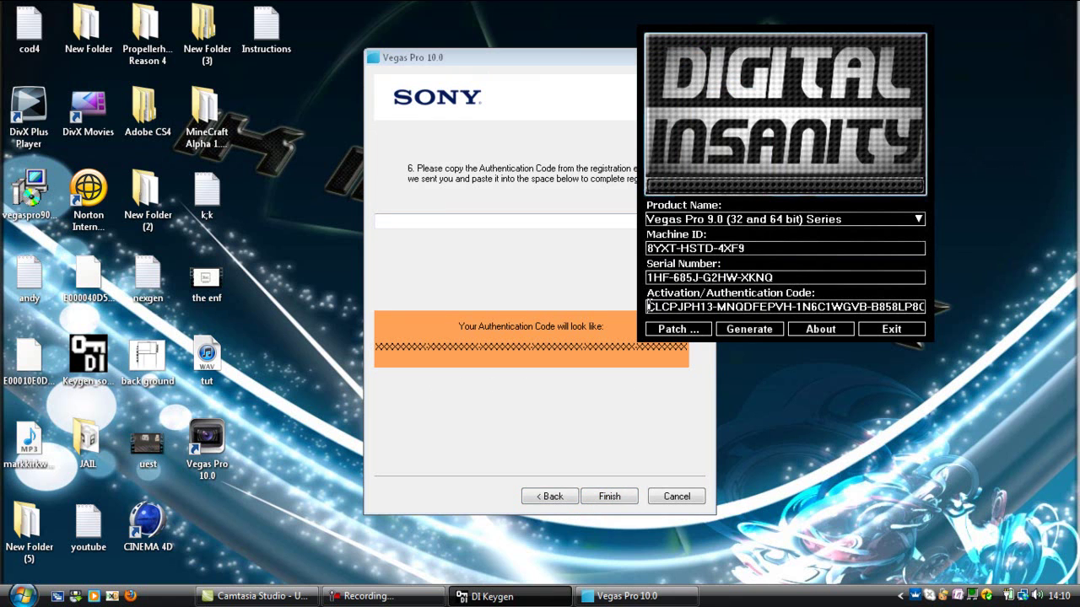
left_click_drag(648, 307, 938, 302)
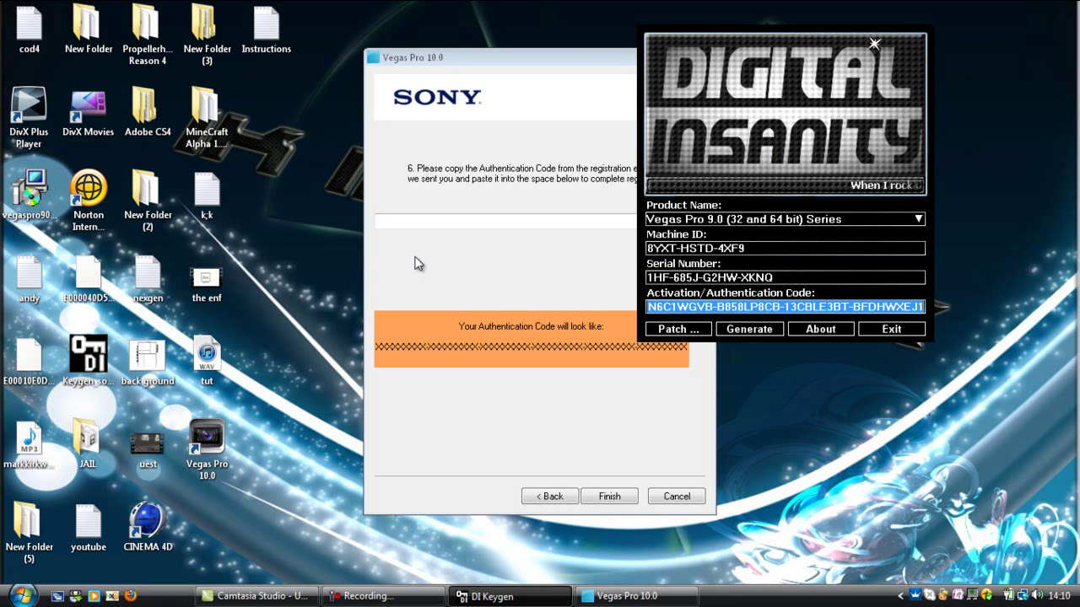
left_click(399, 216)
key("ctrl+v")
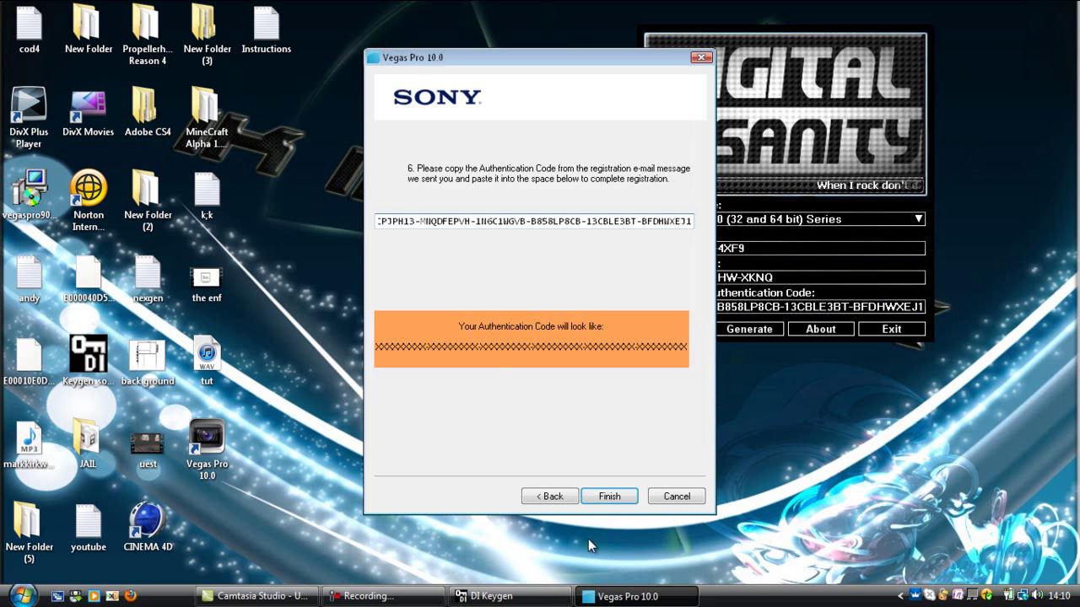
- Finish registration, exit the keygen, and widen the trimmer area in Vegas Pro
left_click(609, 498)
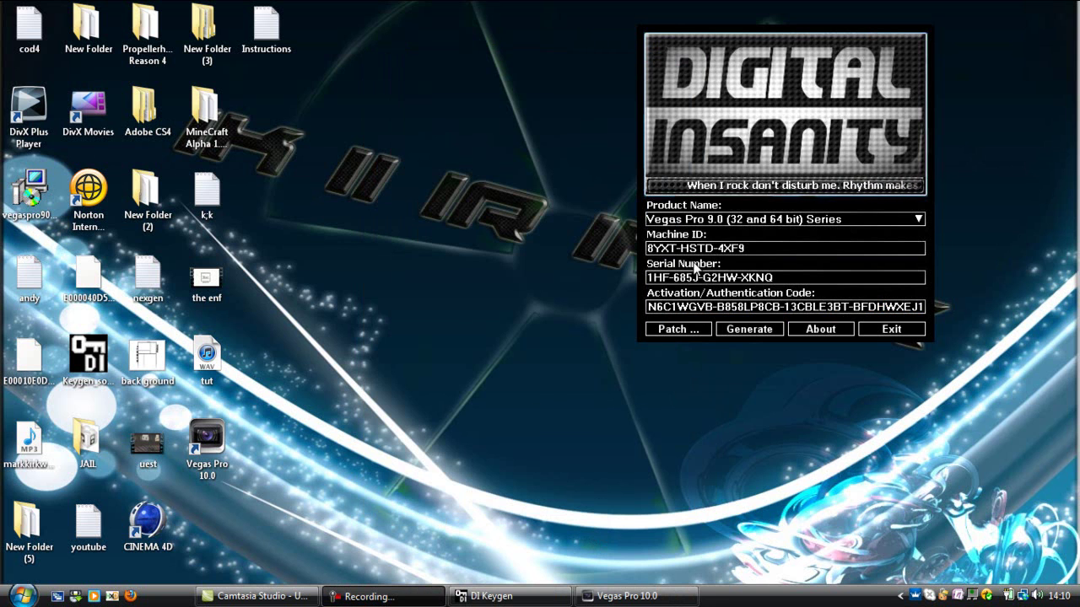
left_click(890, 330)
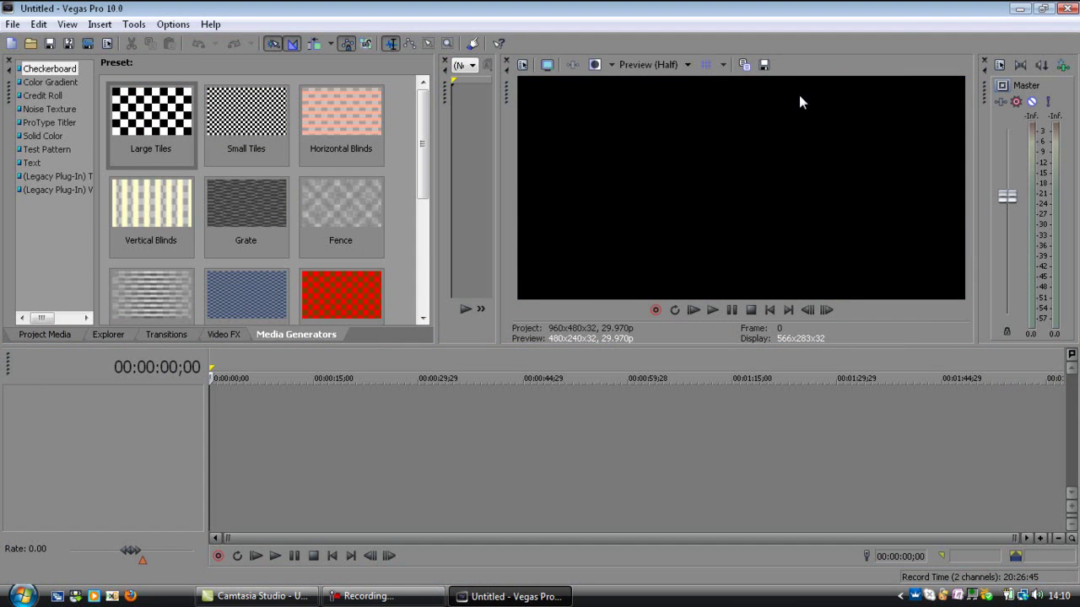
left_click_drag(495, 216, 507, 221)
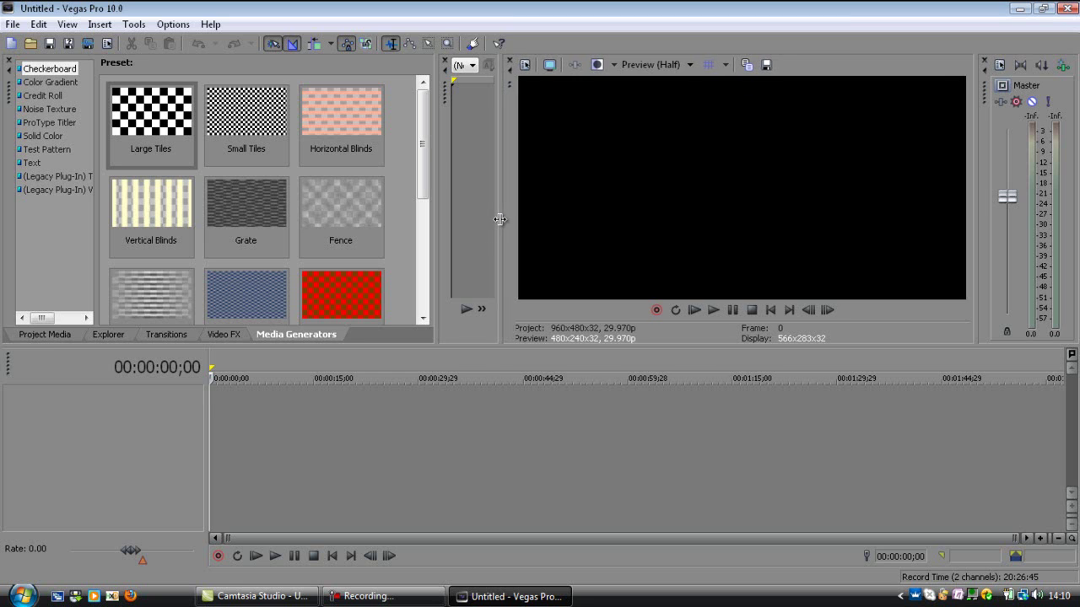